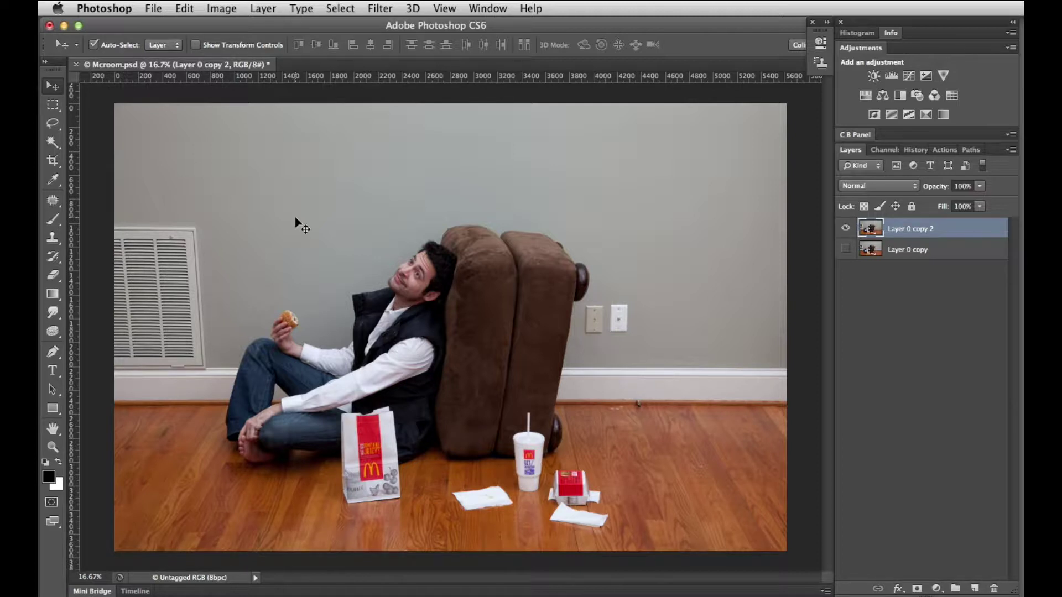
- Select a rectangle of wall and upper baseboard between the vent's lower corner and the man's knee
key("space")
left_click(320, 221, "super")
left_click(321, 221, "super")
key("space")
left_click_drag(308, 261, 493, 104)
key("super+r")
left_click_drag(339, 348, 597, 290)
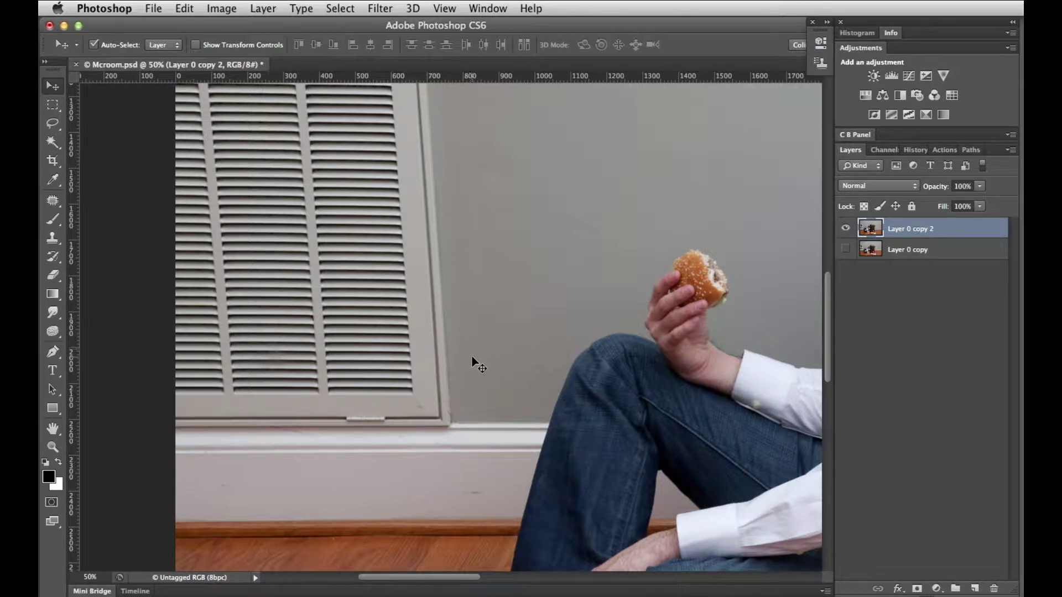
key("m")
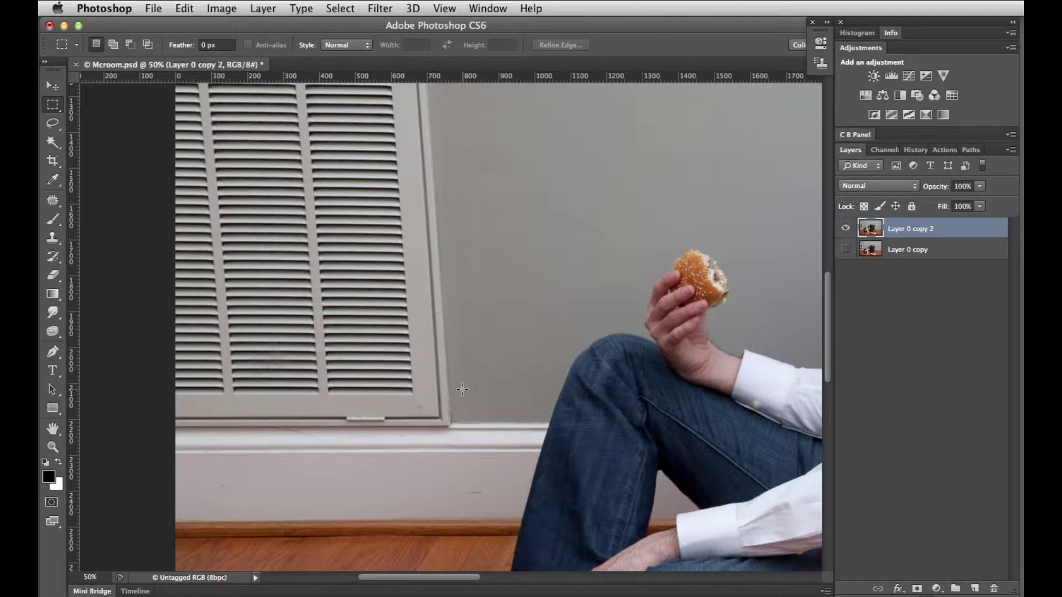
left_click_drag(458, 390, 542, 440)
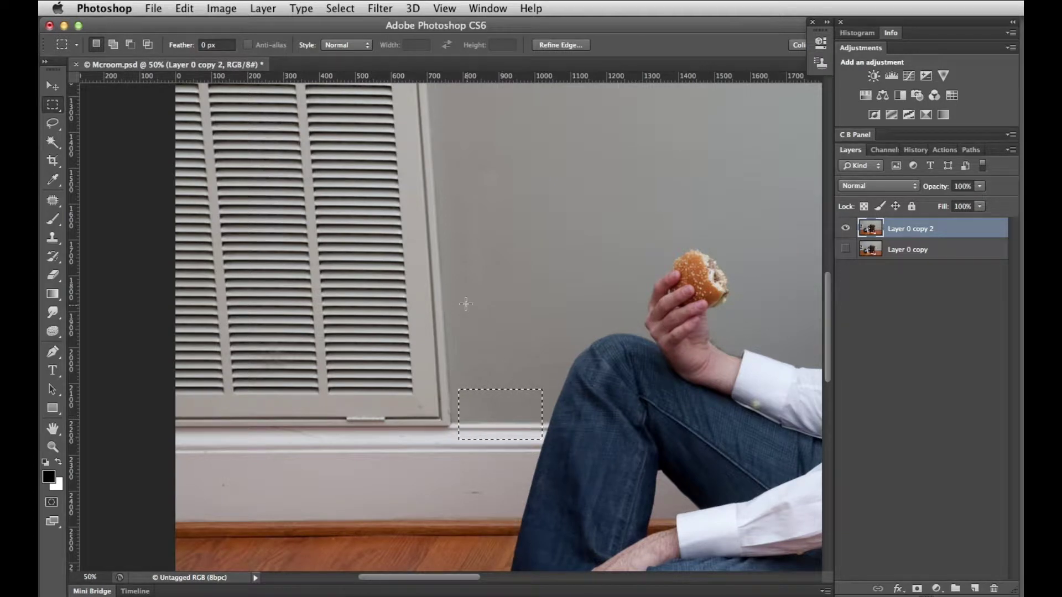
- Stretch the selected wall and baseboard strip to about 445% width over the vent's lower edge to the photo's left border, and deselect
key("super+t")
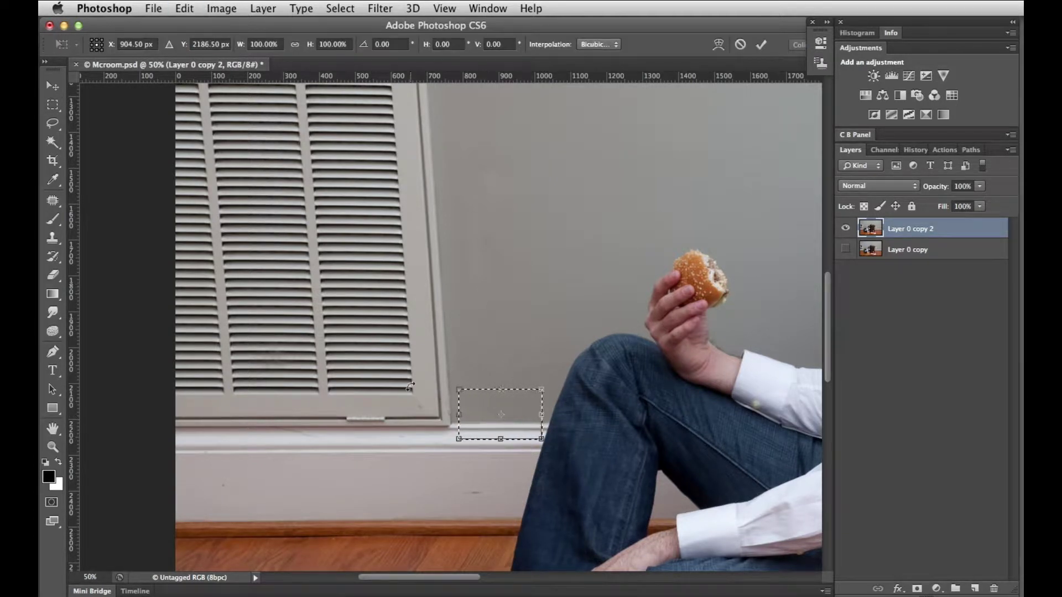
left_click_drag(462, 418, 172, 417)
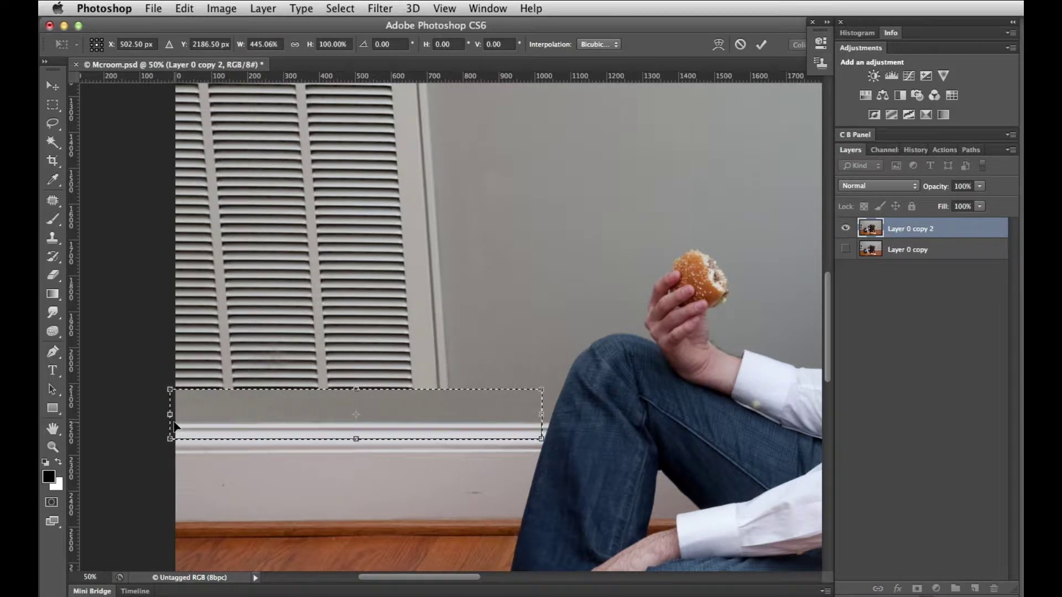
key("Return")
key("super+d")
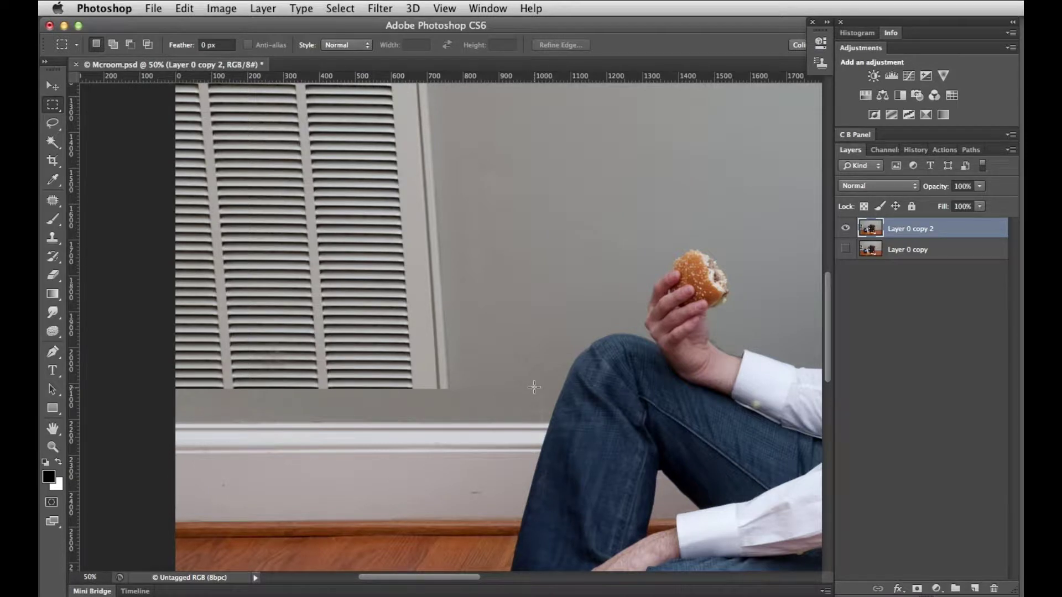
- Lasso the small wall patch beside the man's knee, fill it with Content-Aware, and deselect
key("l")
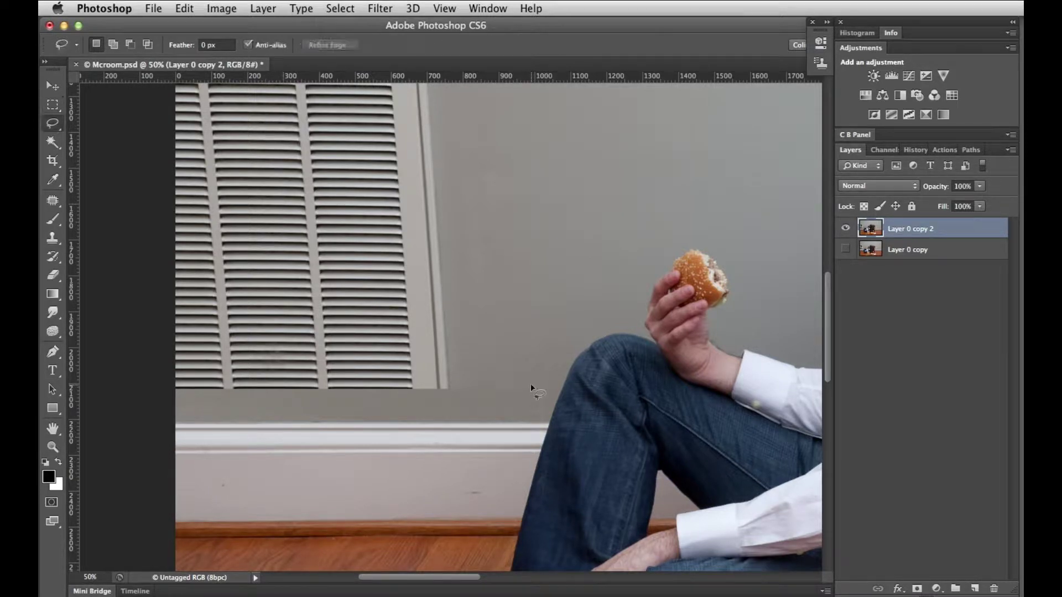
mouse_move(535, 411)
left_mouse_down()
mouse_move(542, 420)
mouse_move(545, 381)
left_mouse_up()
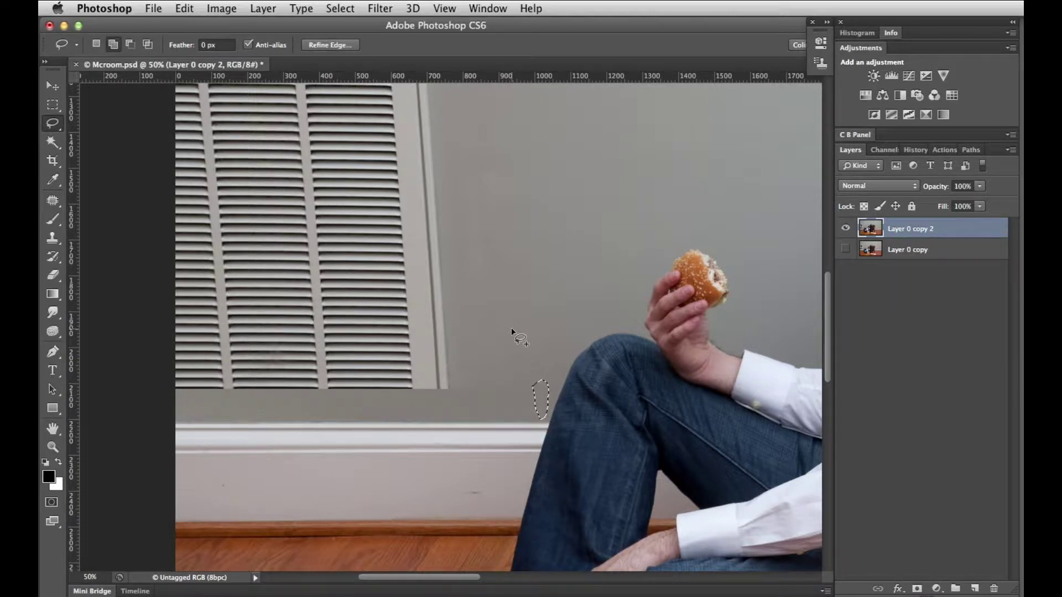
key("shift+BackSpace")
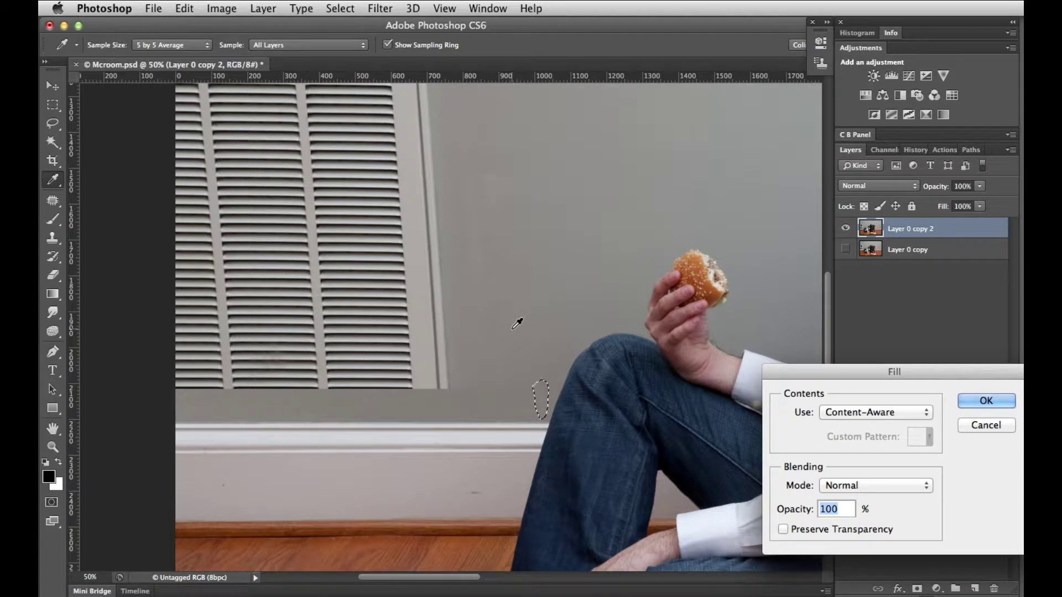
key("Return")
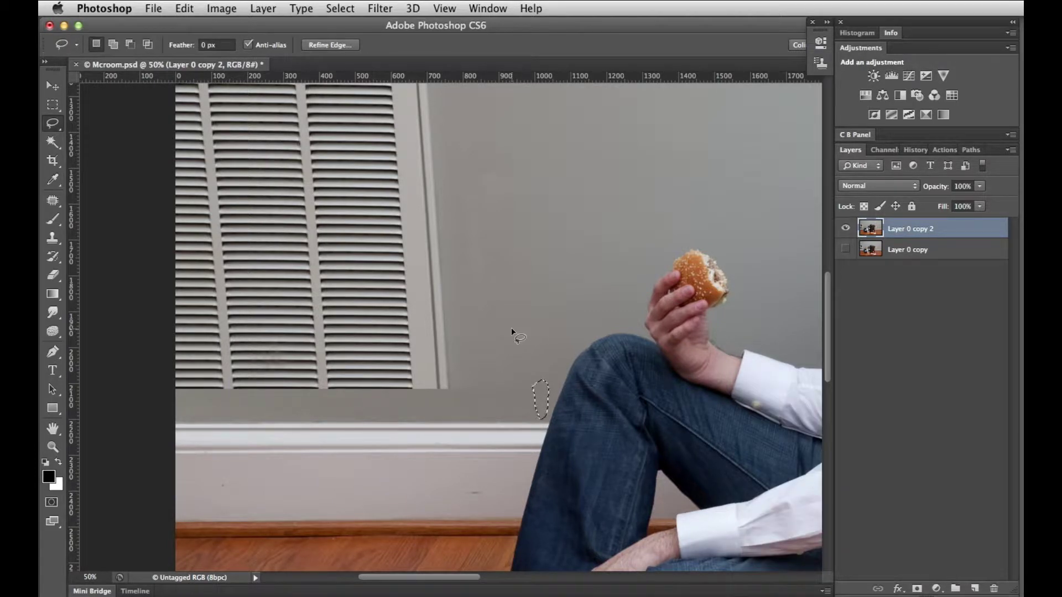
key("ctrl+d")
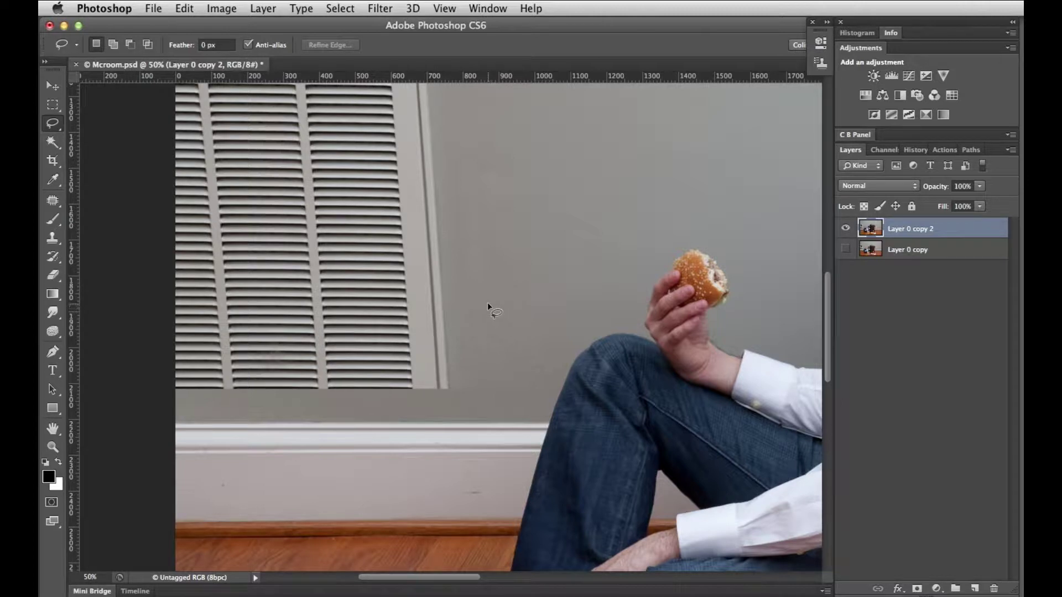
- Select the remaining wall vent with a rectangular marquee, remove it with a Content-Aware fill, and deselect
key("space")
left_click(487, 303, "alt")
left_click(486, 305, "alt")
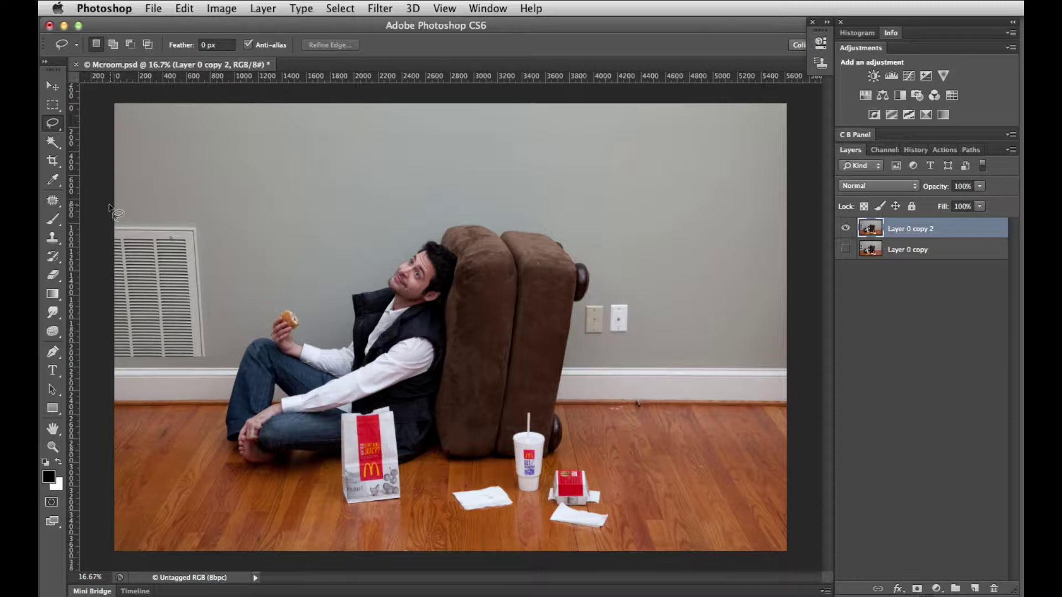
key("m")
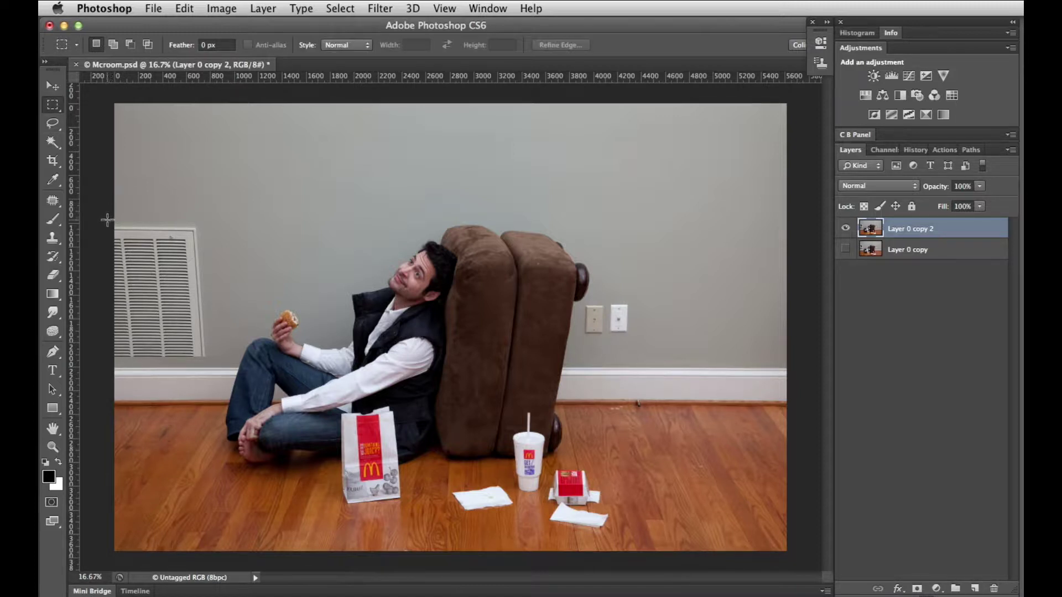
left_click_drag(106, 220, 208, 360)
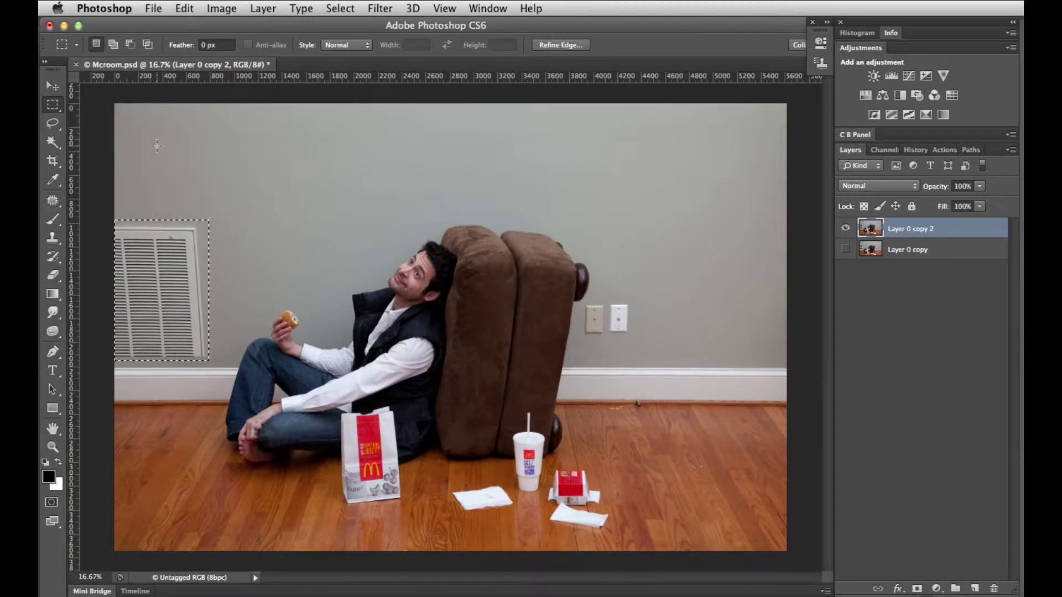
key("shift+BackSpace")
key("Return")
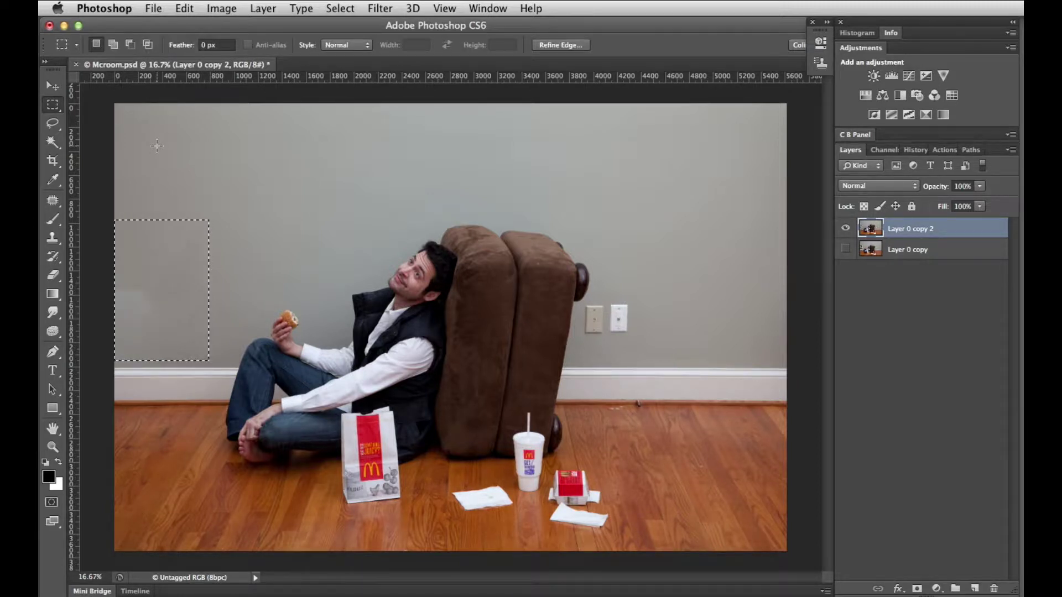
left_click(157, 146)
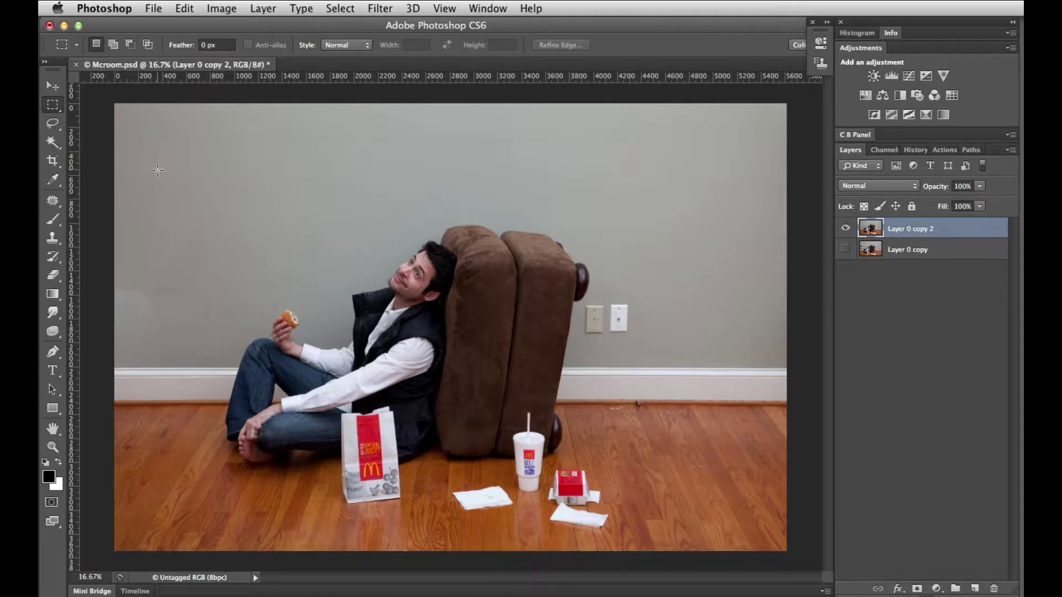
- Patch the uneven wall areas where the vent was, sampling the cleaner wall above, and deselect
left_click(51, 202)
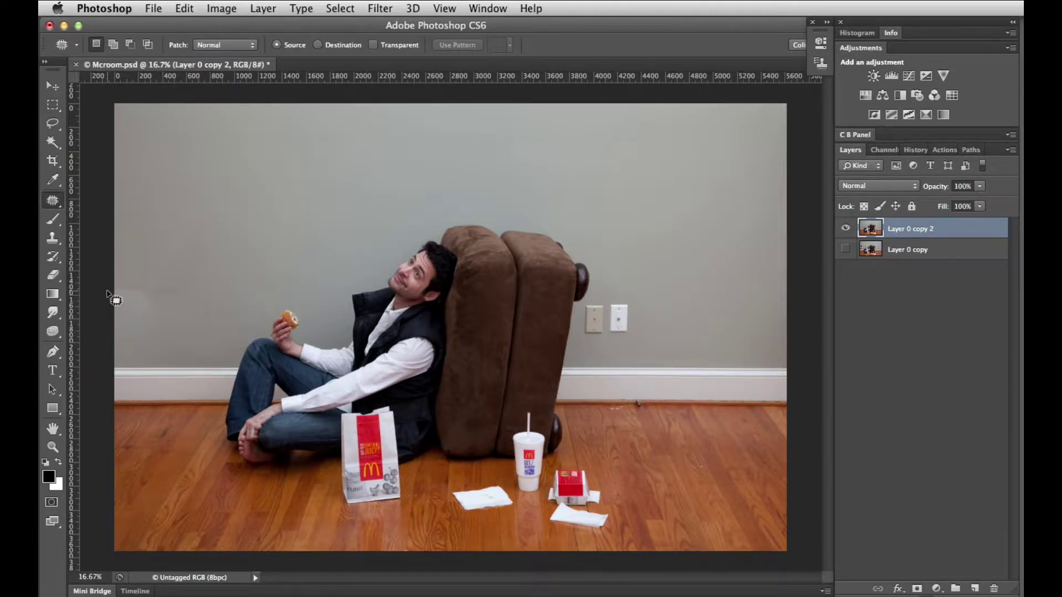
mouse_move(102, 288)
left_mouse_down()
mouse_move(108, 343)
mouse_move(143, 348)
mouse_move(163, 337)
mouse_move(167, 306)
mouse_move(153, 279)
mouse_move(109, 278)
mouse_move(271, 191)
left_mouse_up()
key("cmd+d")
mouse_move(144, 298)
left_mouse_down()
mouse_move(126, 310)
mouse_move(142, 339)
mouse_move(208, 341)
mouse_move(226, 316)
mouse_move(226, 272)
mouse_move(169, 269)
mouse_move(135, 285)
mouse_move(153, 288)
mouse_move(210, 212)
mouse_move(268, 185)
left_mouse_up()
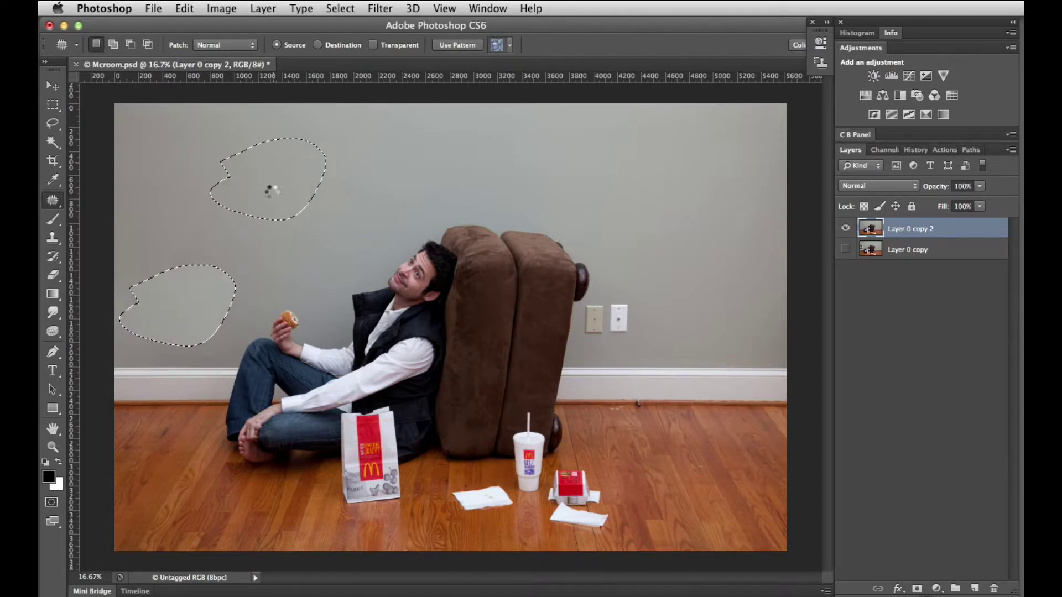
left_click_drag(279, 230, 284, 230)
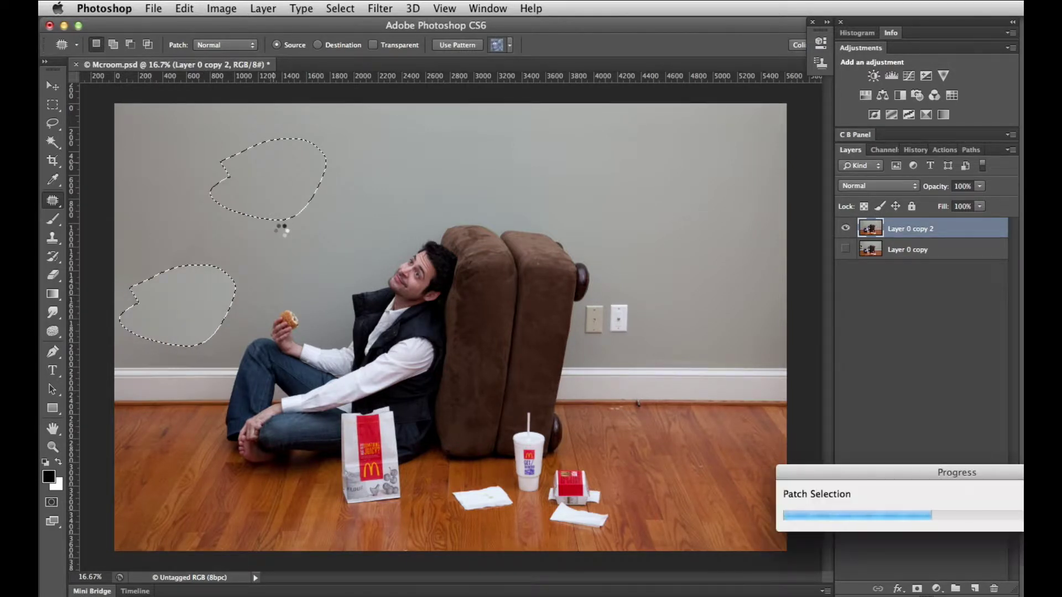
key("super+d")
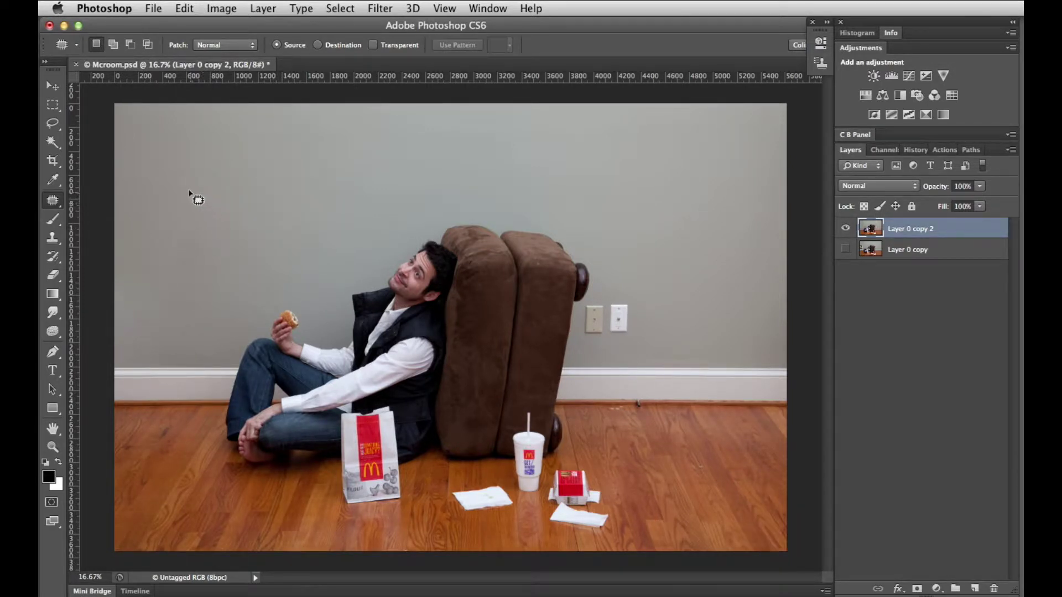
mouse_move(159, 234)
left_mouse_down()
mouse_move(303, 289)
mouse_move(160, 232)
mouse_move(286, 159)
left_mouse_up()
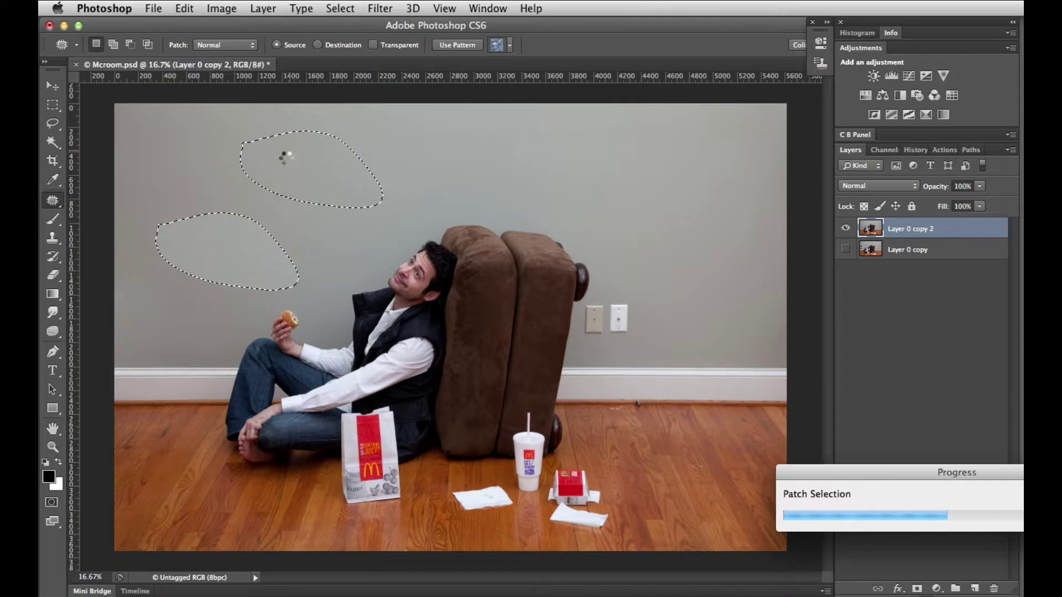
left_click(285, 159)
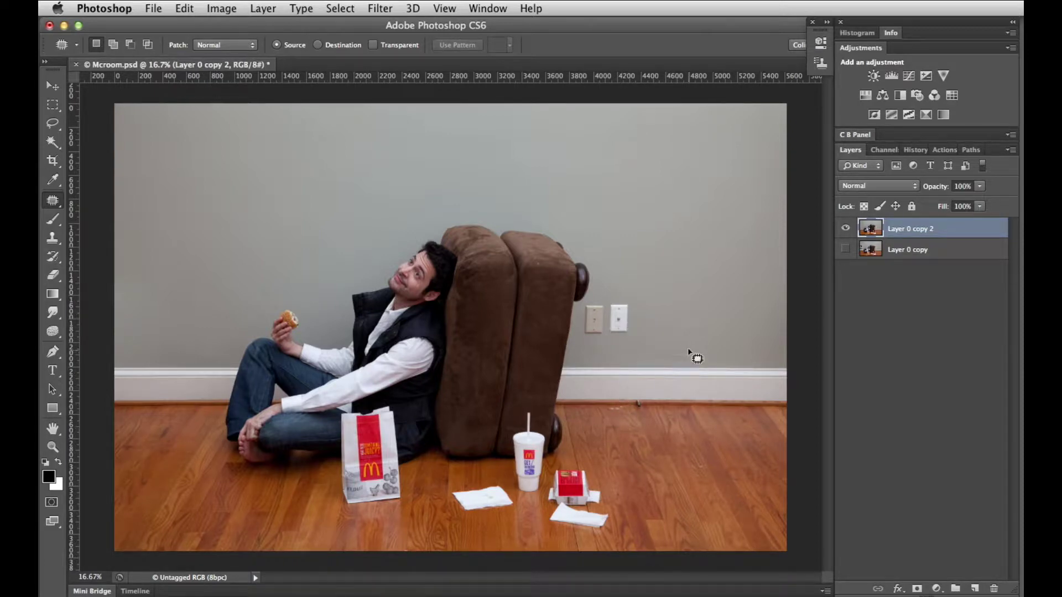
- Lasso both wall plates beside the upright couch, remove them with a Content-Aware fill, and deselect
left_click_drag(680, 337, 676, 333)
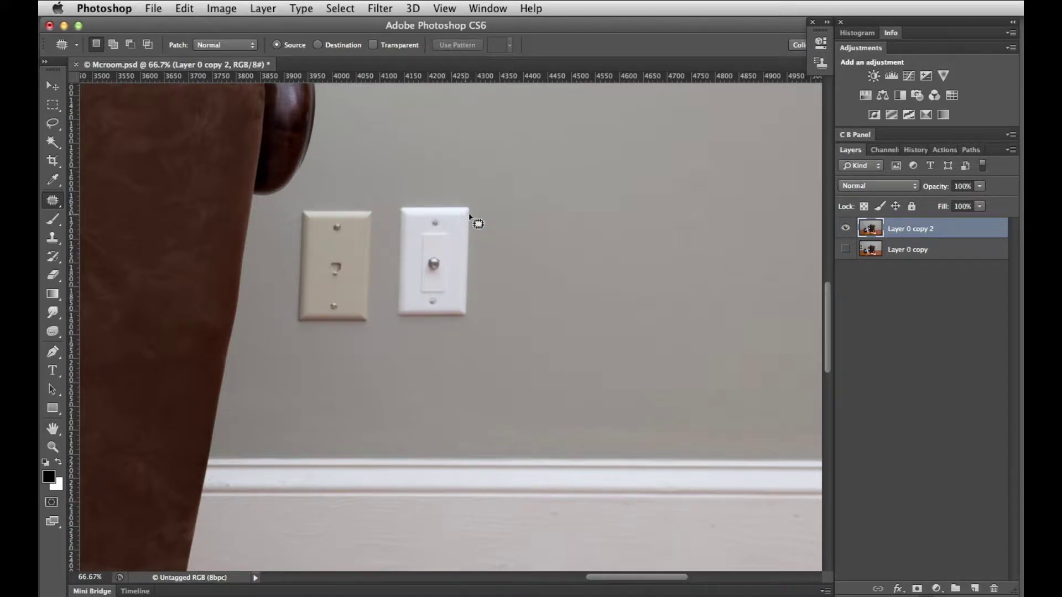
key("l")
mouse_move(293, 207)
left_mouse_down()
mouse_move(286, 312)
mouse_move(290, 326)
mouse_move(314, 330)
mouse_move(468, 328)
mouse_move(482, 309)
mouse_move(480, 212)
left_mouse_up()
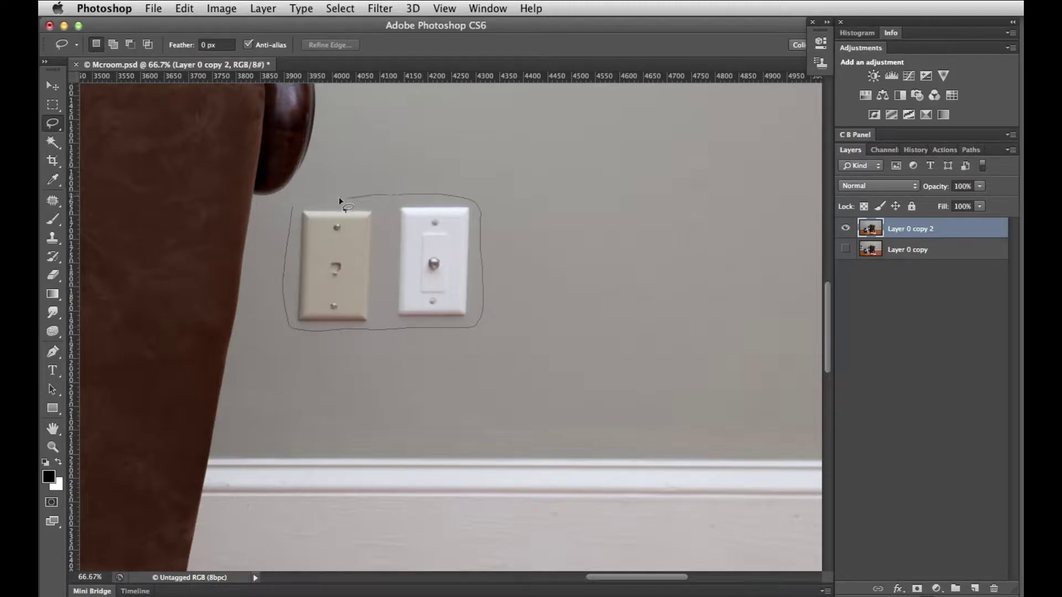
left_click_drag(291, 204, 292, 206)
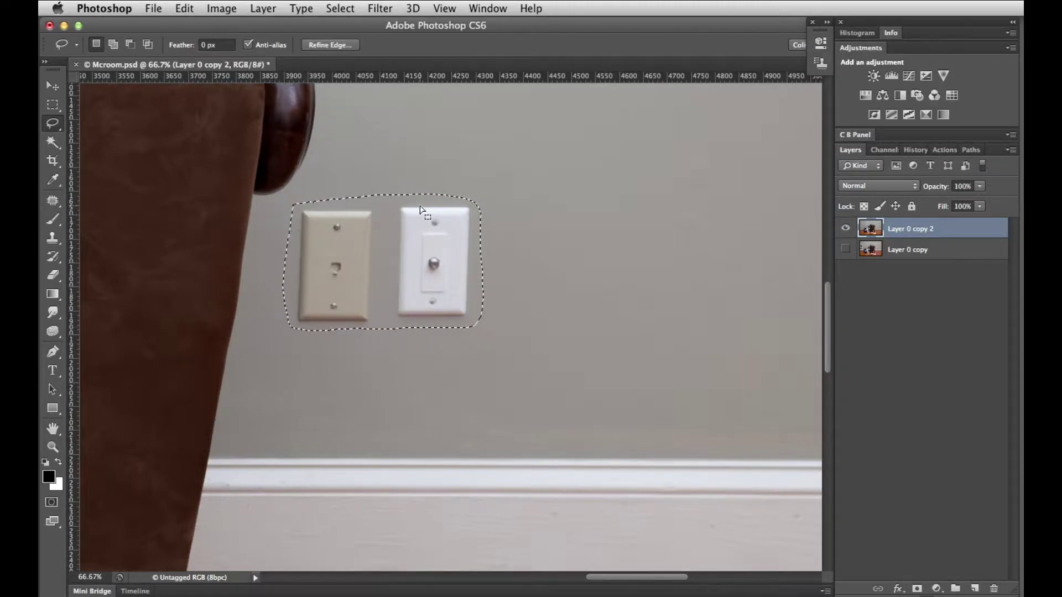
key("shift+BackSpace")
key("Return")
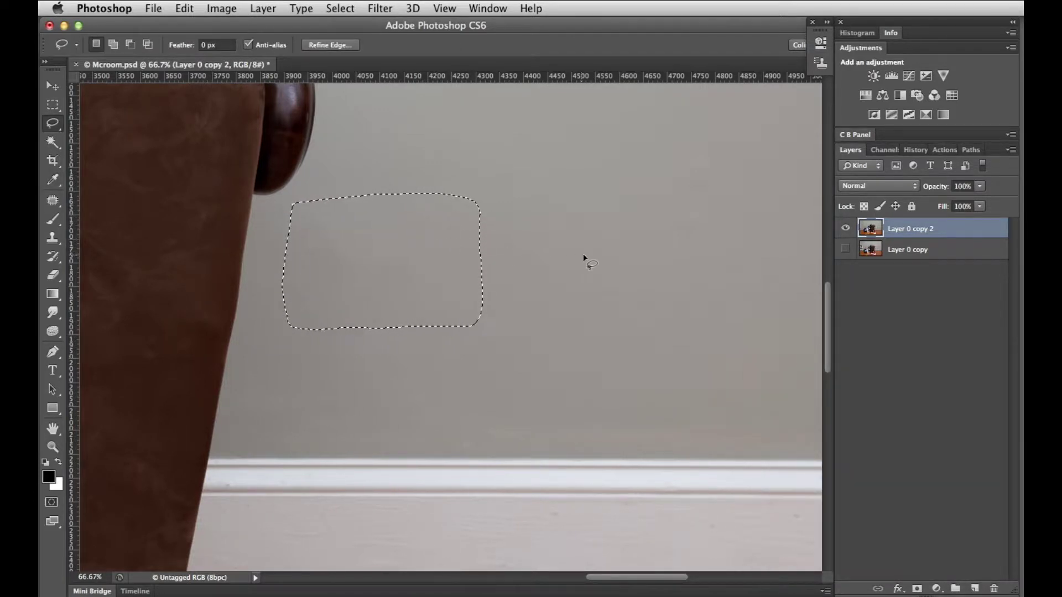
key("super+d")
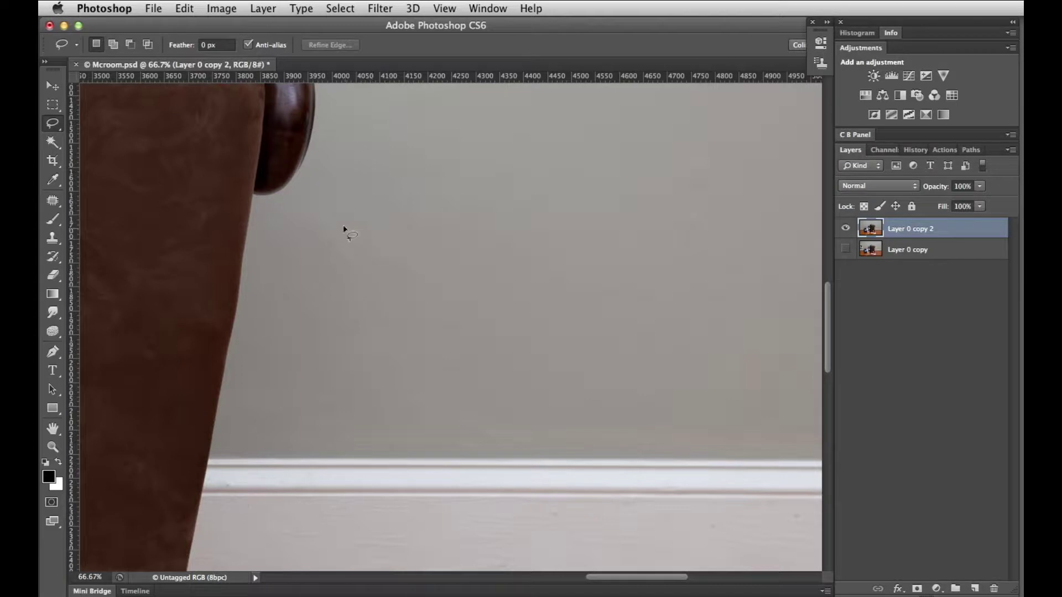
- Lasso the dark smudge on the wall beside the couch, fill it with Content-Aware, and deselect
left_click_drag(350, 235, 292, 213)
mouse_move(327, 339)
left_mouse_down()
mouse_move(369, 334)
mouse_move(413, 306)
left_mouse_up()
left_click_drag(328, 212, 334, 217)
key("i")
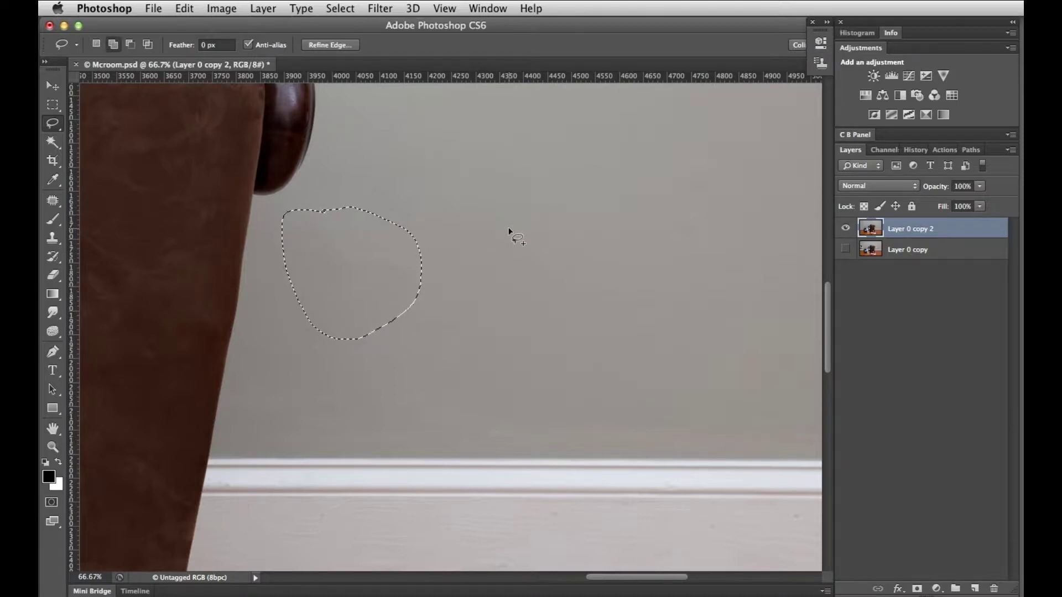
key("shift+BackSpace")
key("Return")
key("l")
key("ctrl+d")
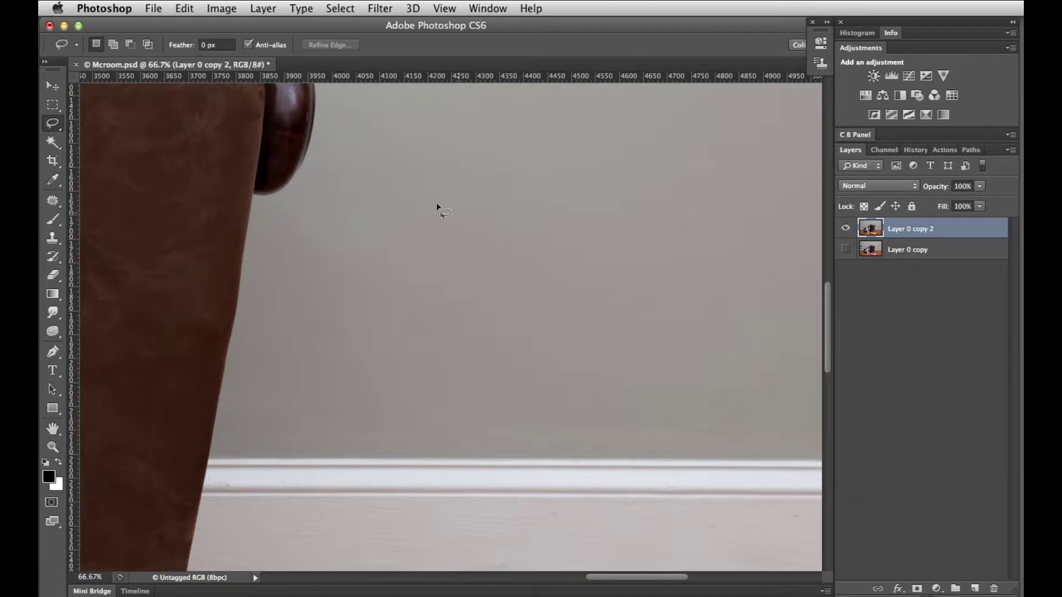
- Patch the uneven wall area beside the couch with clean wall further to its right, and deselect
left_click(53, 200)
mouse_move(339, 227)
left_mouse_down()
mouse_move(286, 222)
mouse_move(264, 289)
mouse_move(286, 354)
mouse_move(350, 385)
mouse_move(417, 323)
mouse_move(393, 237)
mouse_move(340, 213)
left_mouse_up()
left_click_drag(393, 258, 588, 237)
key("ctrl+d")
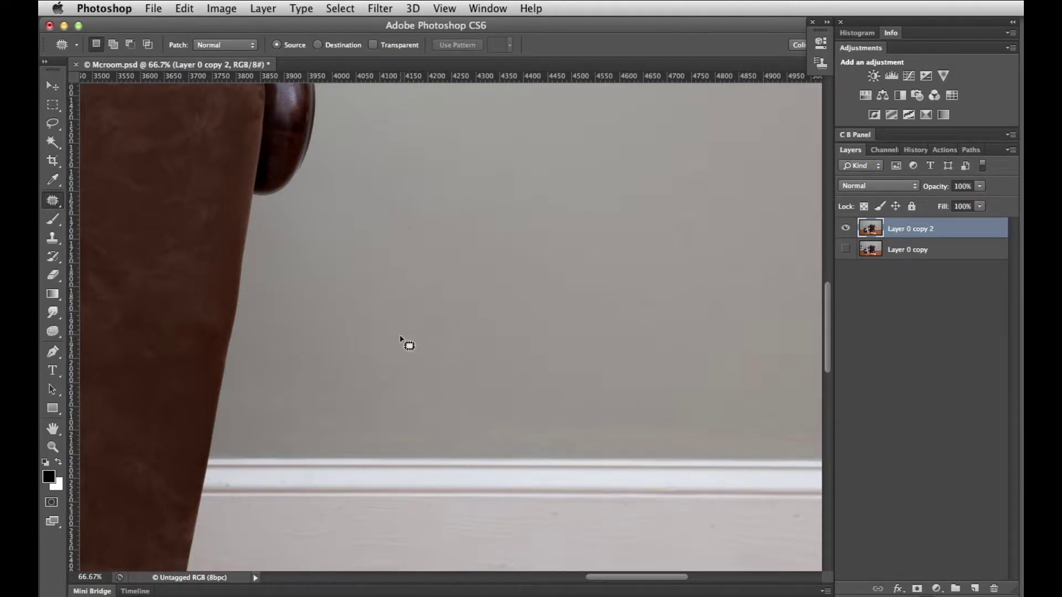
- Lasso the pale marks on the wood floor below the baseboard, remove them with a Content-Aware fill, and deselect
left_click_drag(396, 339, 415, 182)
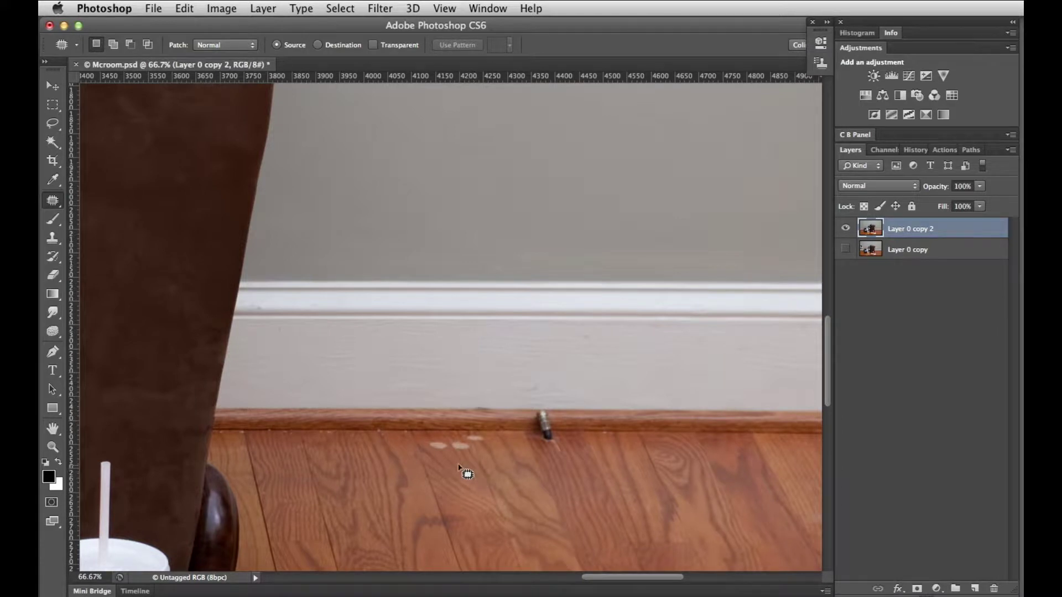
key("l")
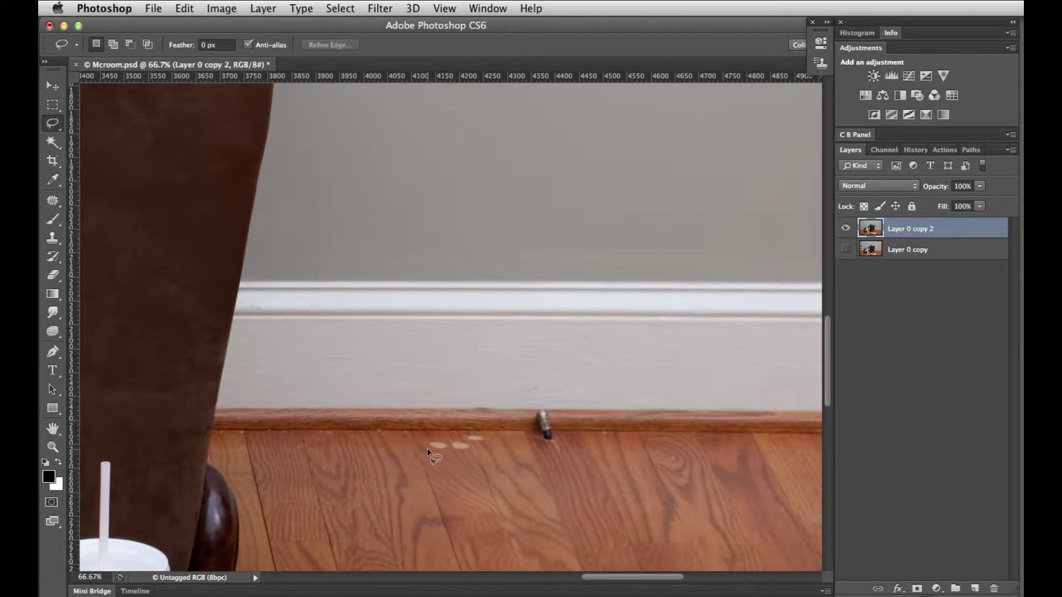
mouse_move(465, 438)
left_mouse_down()
mouse_move(445, 450)
mouse_move(430, 441)
left_mouse_up()
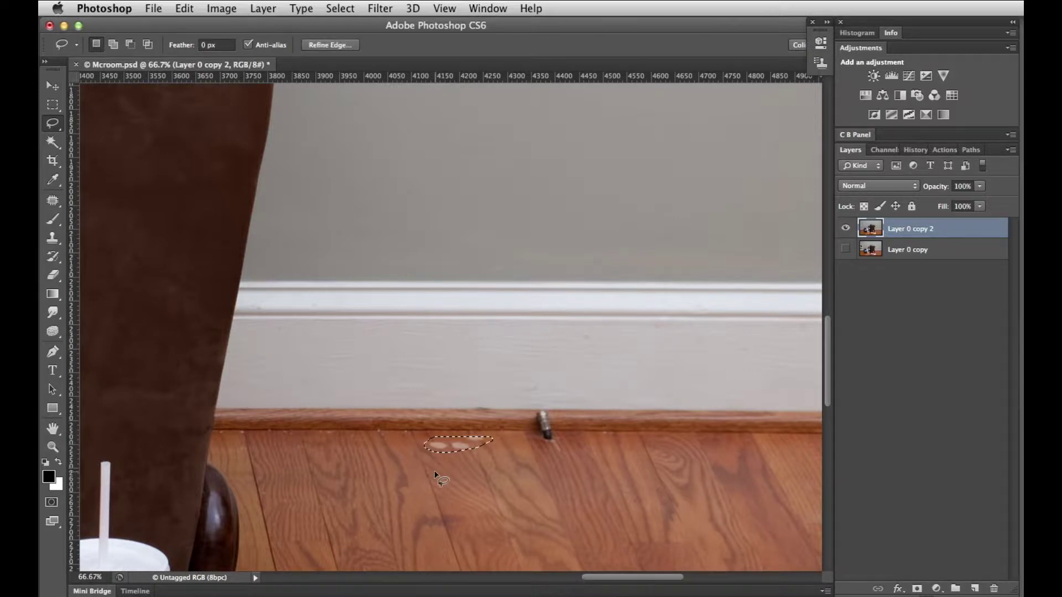
key("shift+BackSpace")
key("Return")
key("super+d")
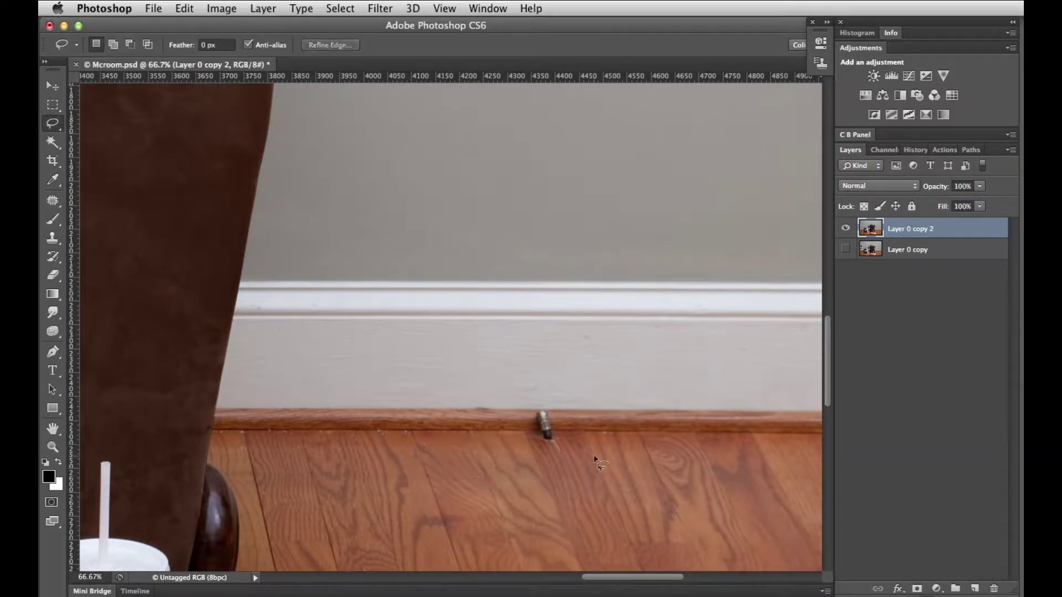
- Lasso the small metal object at the foot of the baseboard, remove it with a Content-Aware fill, and deselect
mouse_move(533, 419)
left_mouse_down()
mouse_move(532, 437)
mouse_move(558, 450)
mouse_move(547, 410)
mouse_move(533, 419)
left_mouse_up()
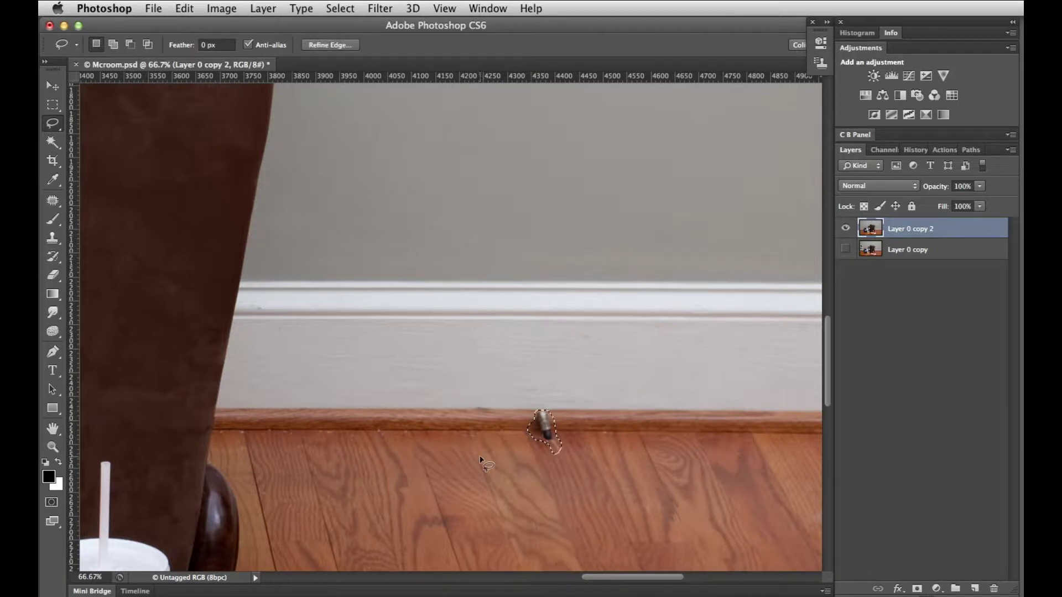
key("shift+BackSpace")
key("Return")
key("super+d")
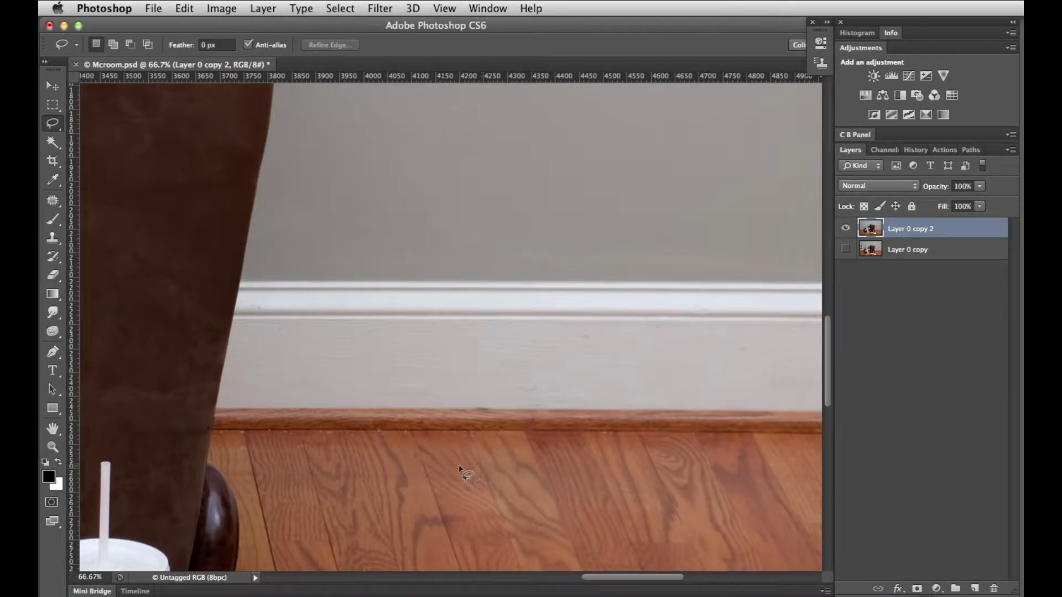
- Select the man with the Magnetic Lasso, following the edge where his head and back meet the couch and loosely enclosing the wall above him
key("space")
key("space")
left_click(491, 478, "alt")
left_click(490, 478, "alt")
left_click(490, 478, "alt")
left_click(491, 478, "alt")
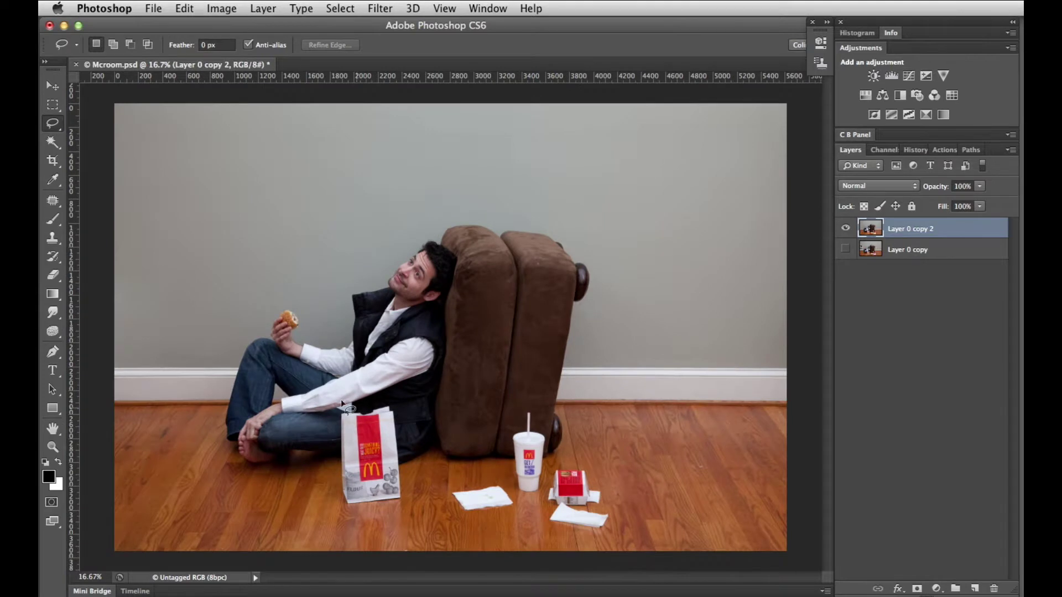
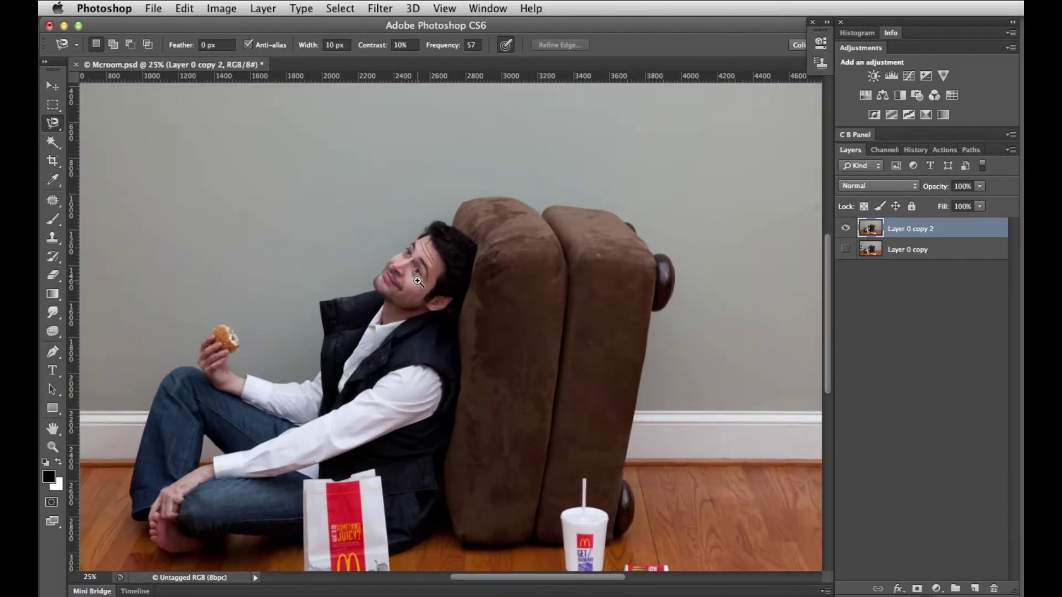
left_click_drag(531, 318, 560, 209)
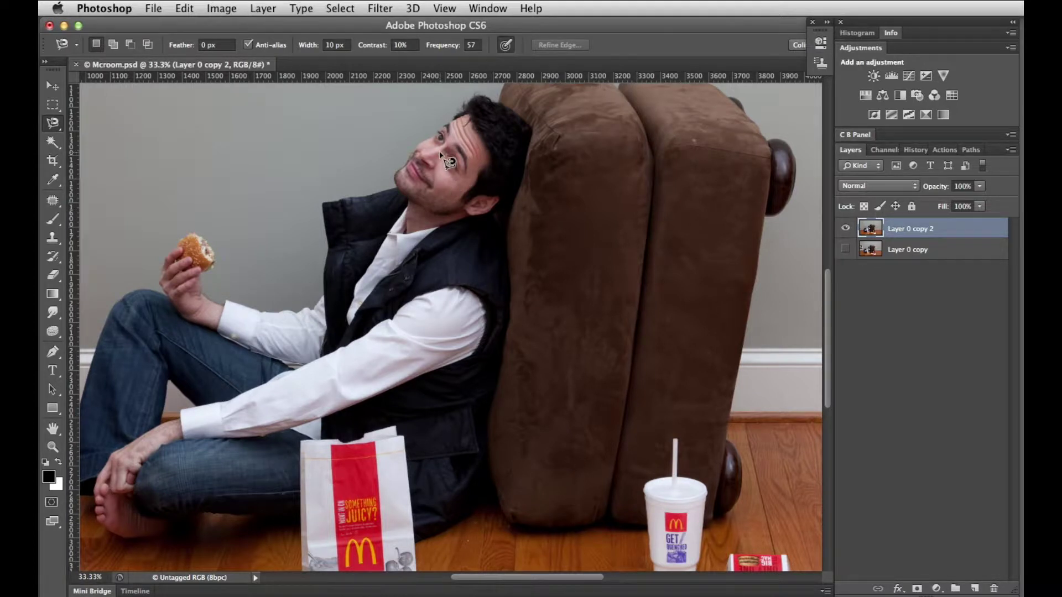
left_click(481, 95)
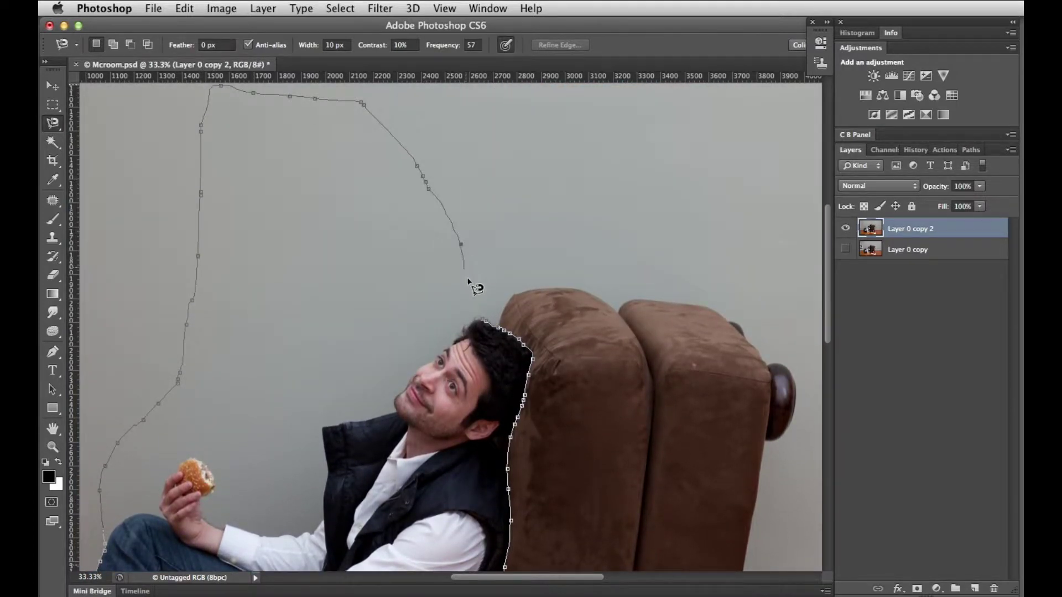
left_click(491, 327)
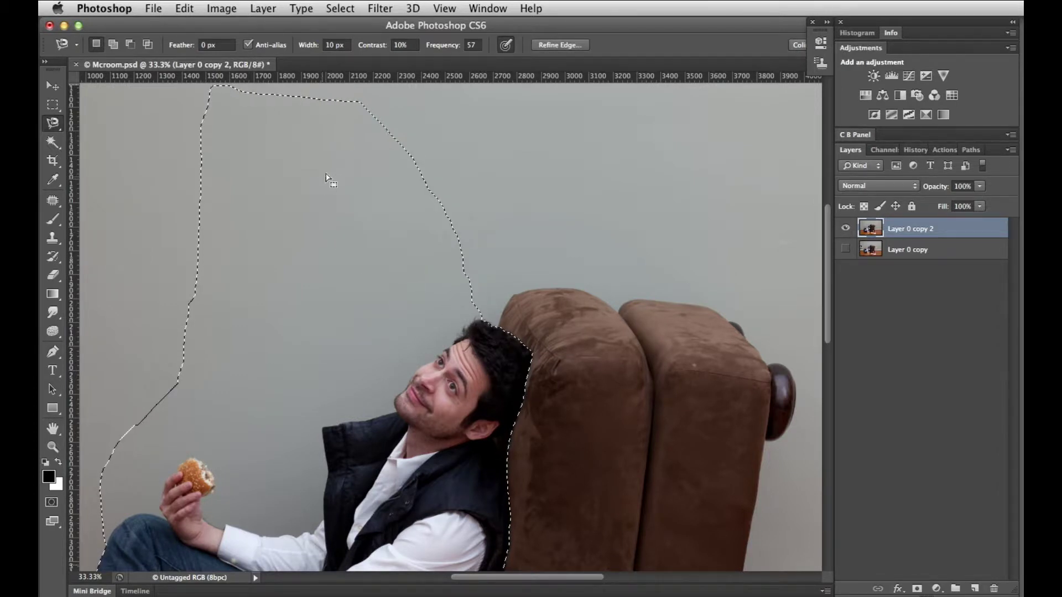
- Add more of the wall above the man's head to the selection and copy the selected area to a new layer
key("shift")
left_click(338, 102)
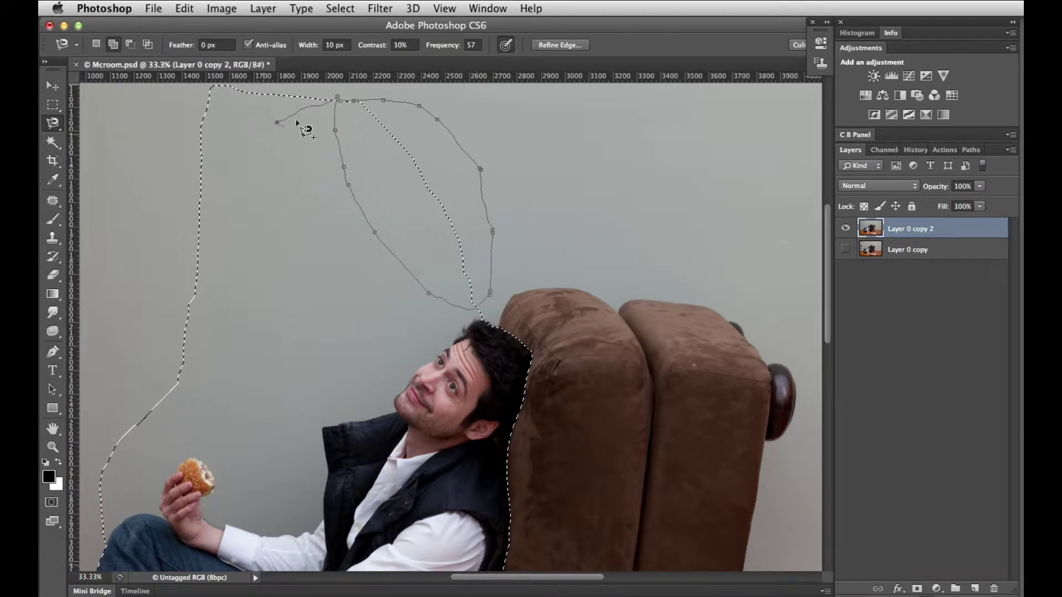
left_click(337, 99)
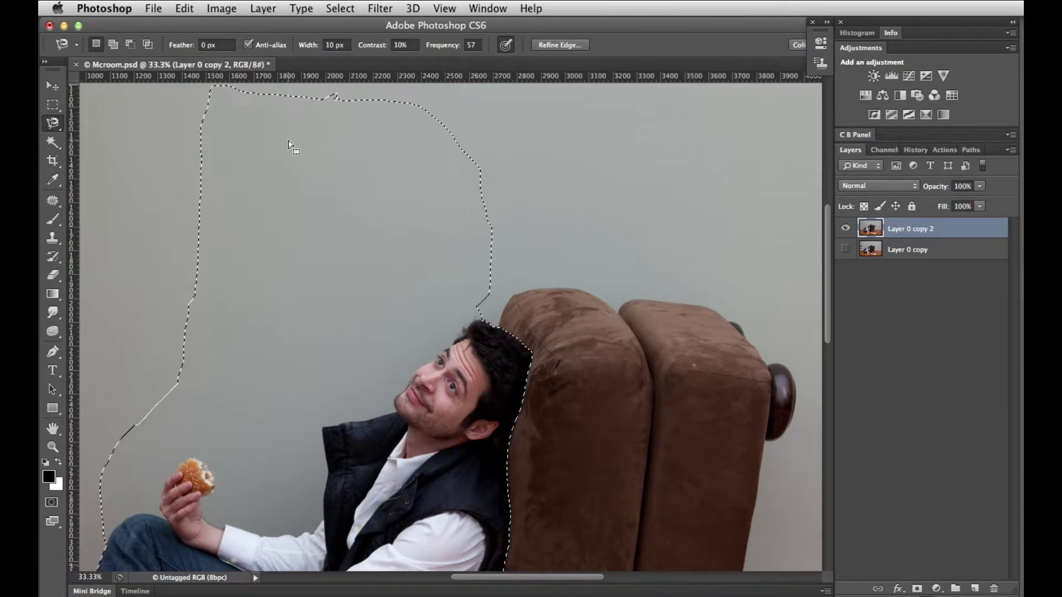
key("super+j")
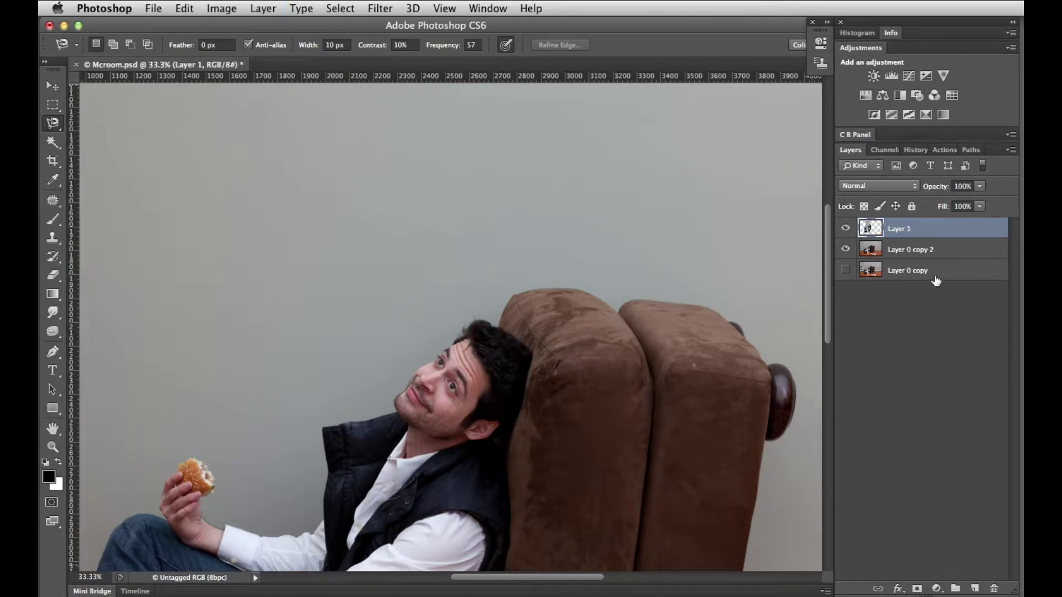
- Hide the man's layer and copy a rectangle of wall and baseboard right of the couch from Layer 0 copy 2 to a new layer
left_click(846, 228)
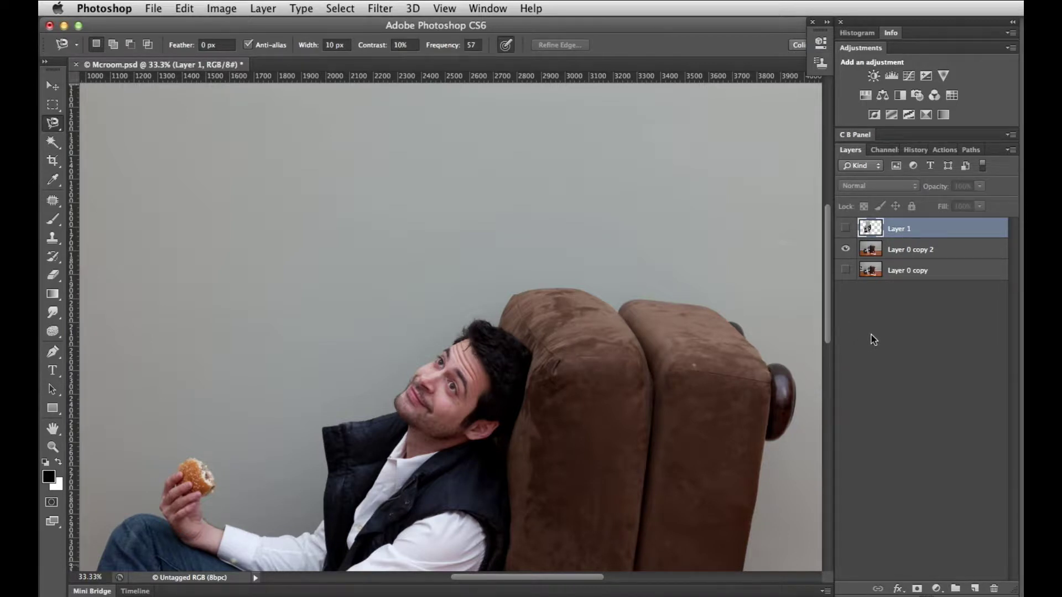
left_click(935, 250)
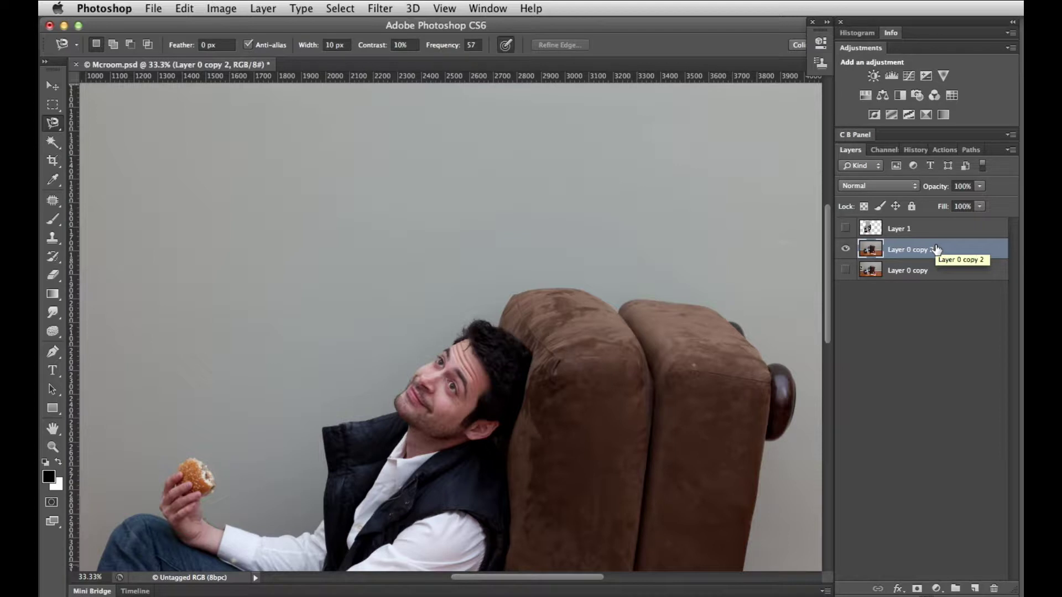
left_click(702, 312, "alt")
left_click(701, 310, "alt")
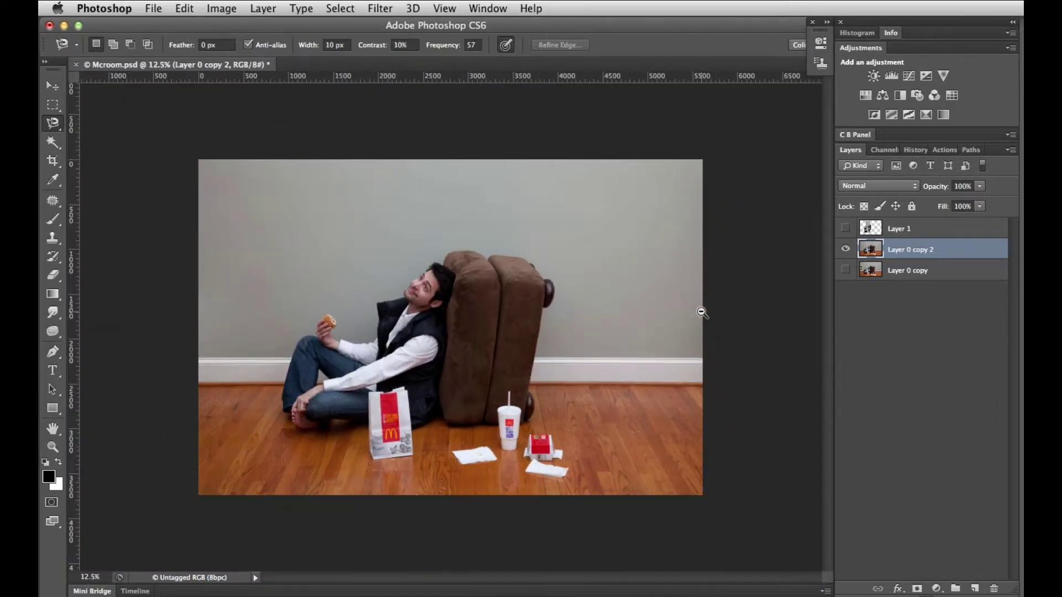
left_click(656, 309)
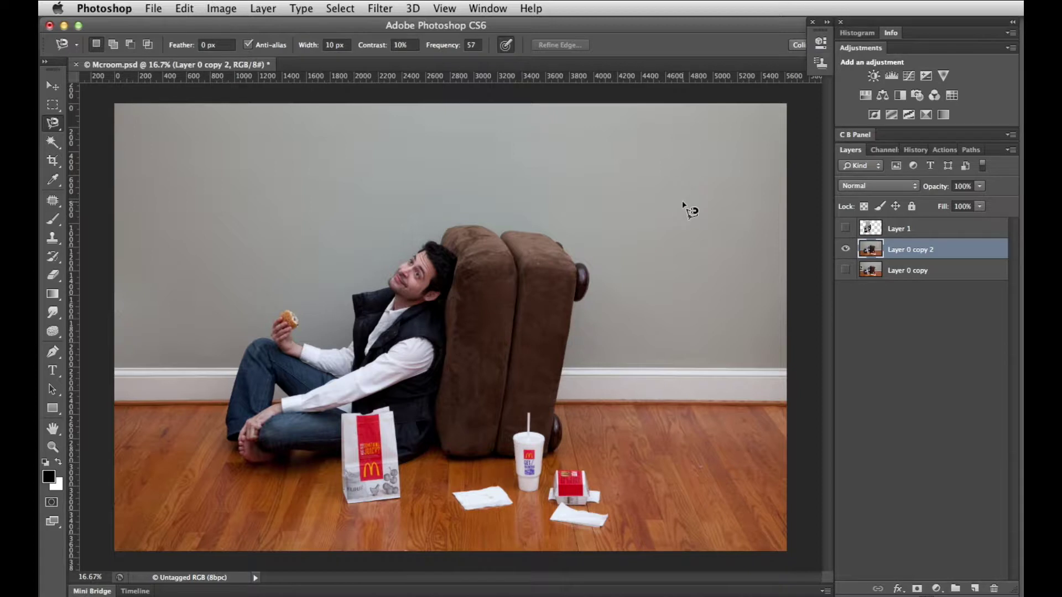
key("m")
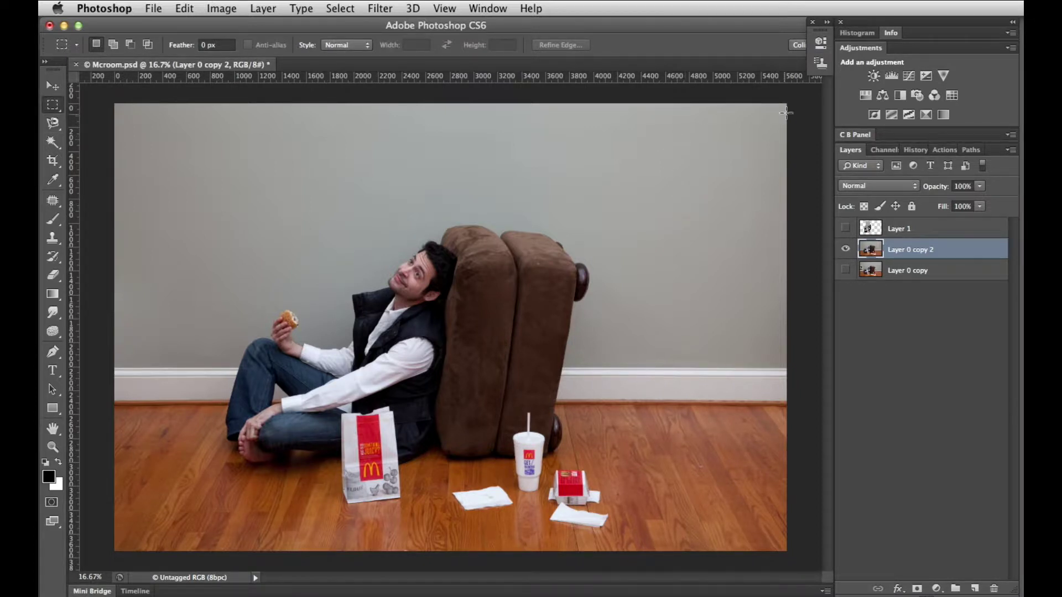
left_click_drag(654, 127, 593, 400)
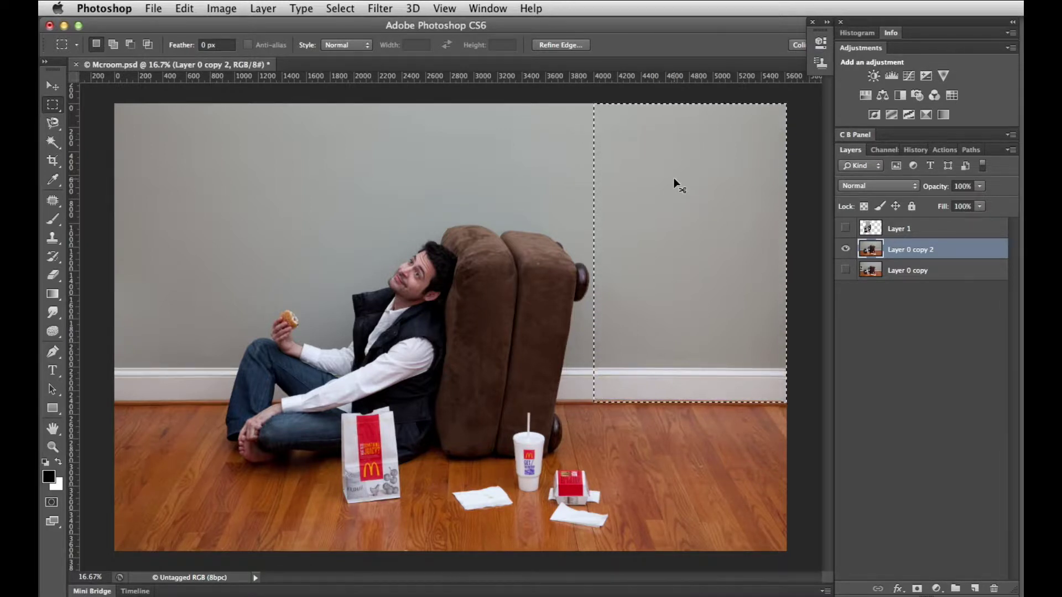
key("super+j")
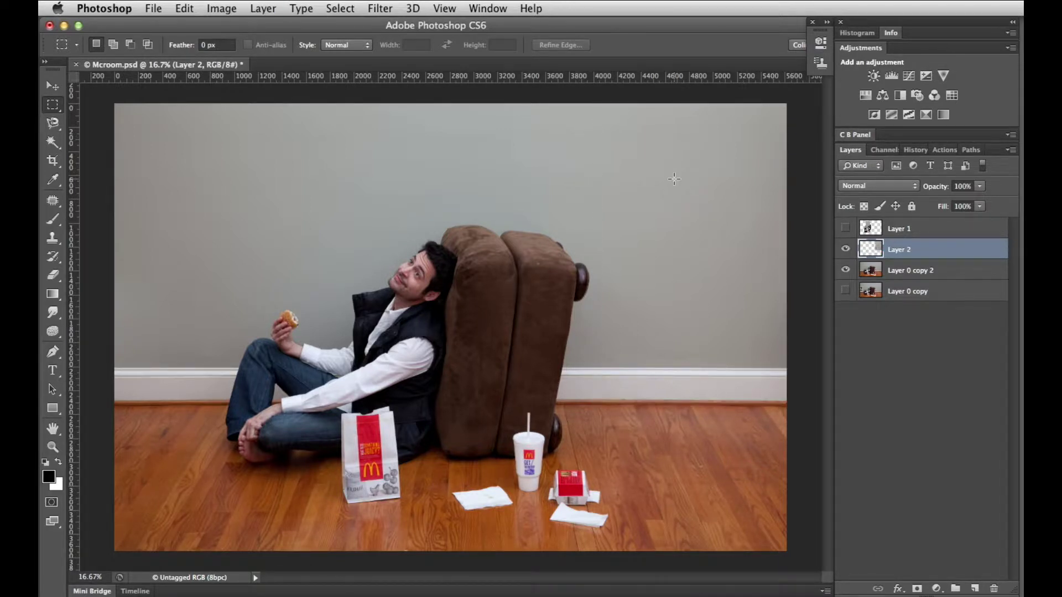
- Stretch the copied wall patch leftward to about 186% width over the couch, deselect, and check it against the man's layer
left_click(870, 249, "super")
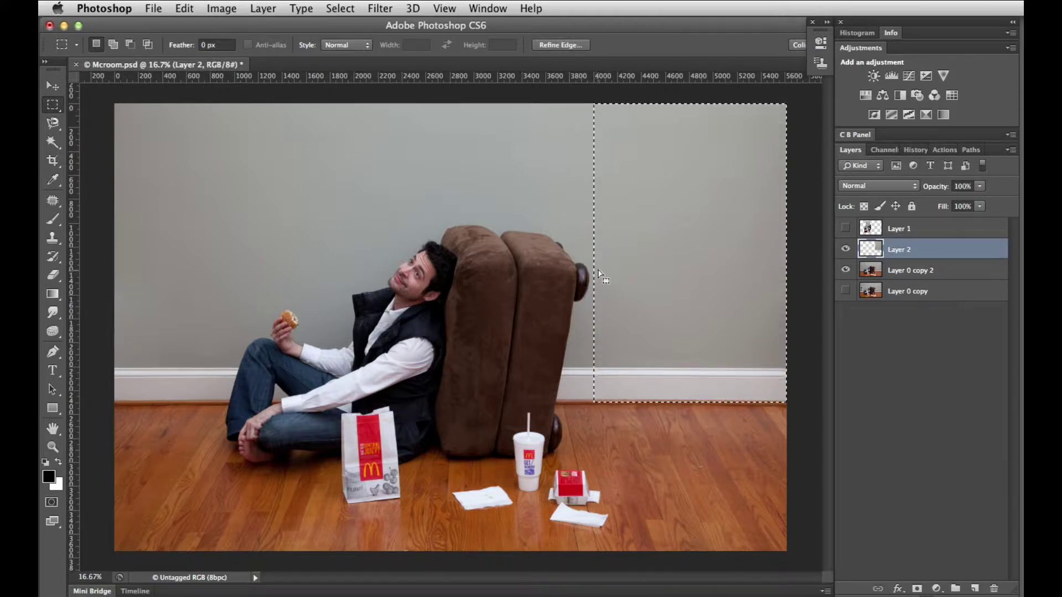
key("super+t")
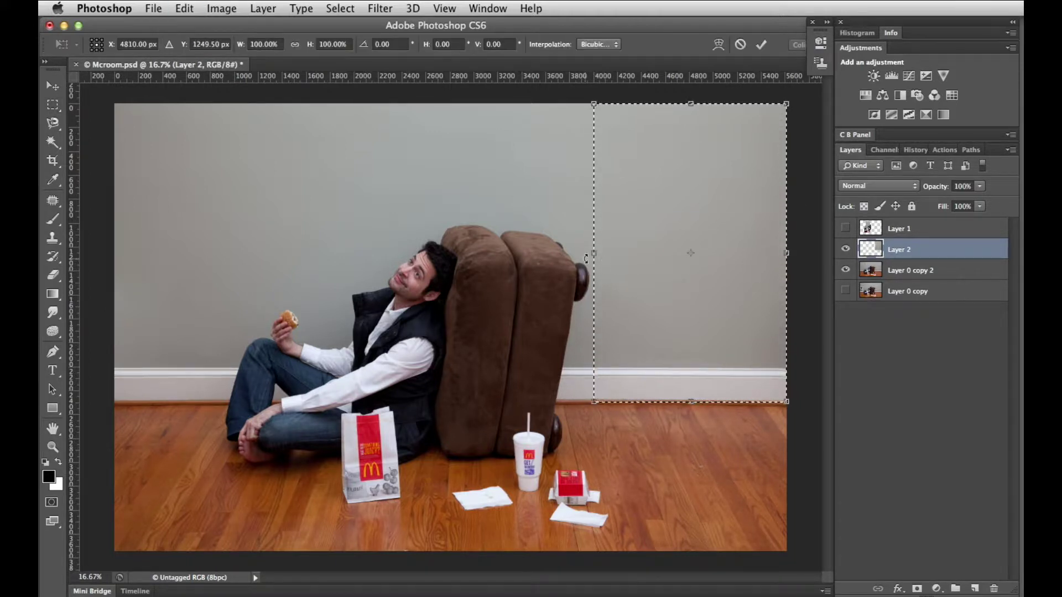
left_click_drag(594, 252, 428, 246)
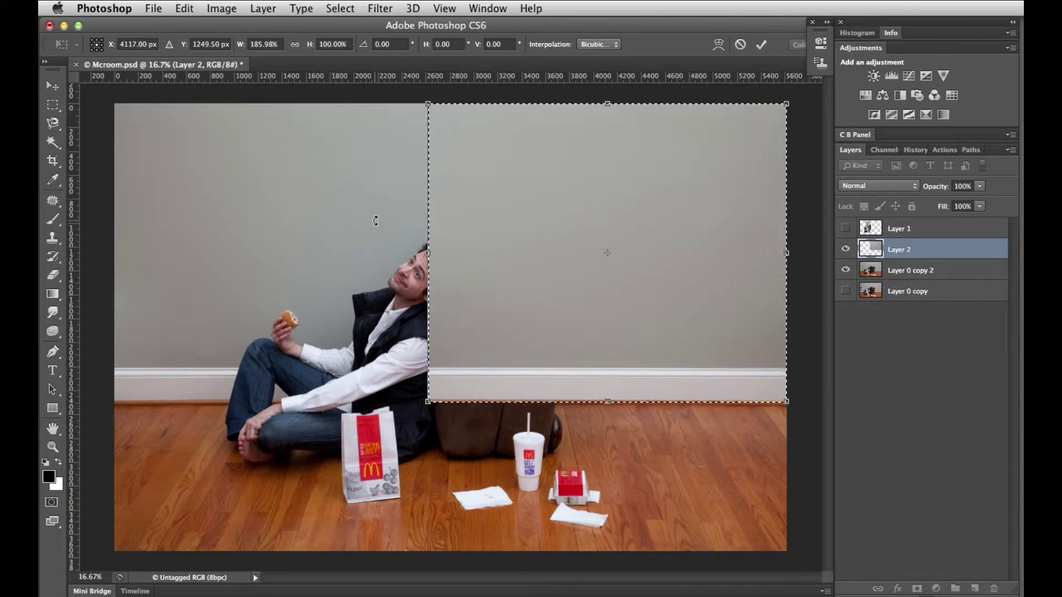
key("Return")
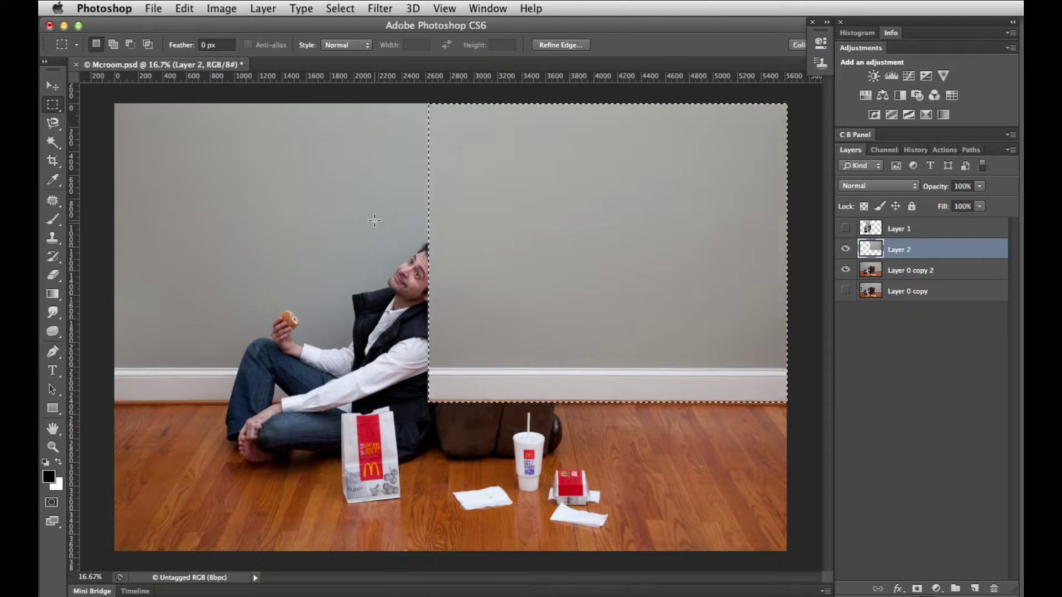
key("super+d")
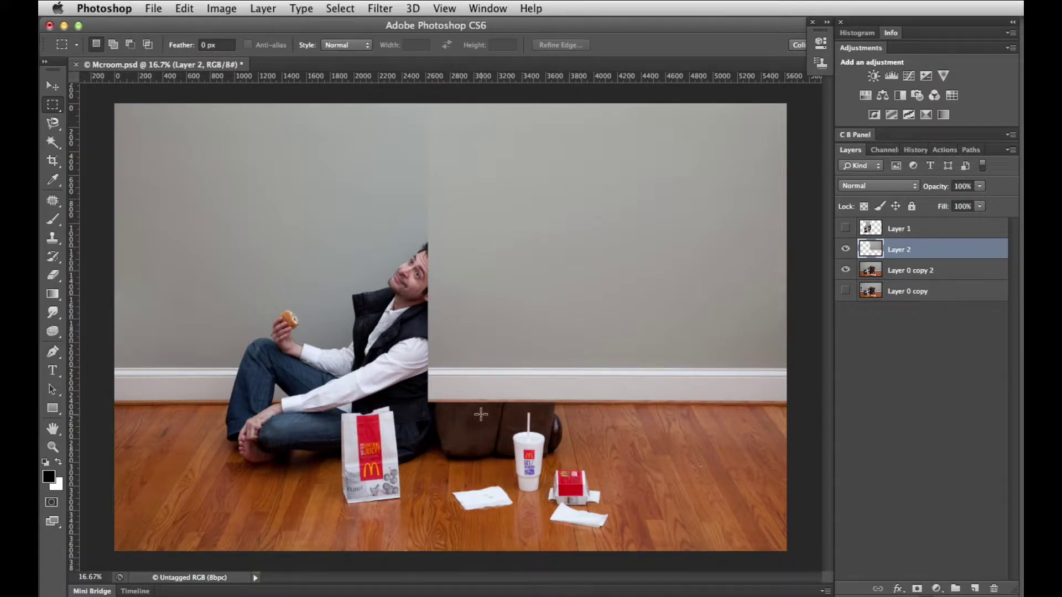
left_click(847, 228)
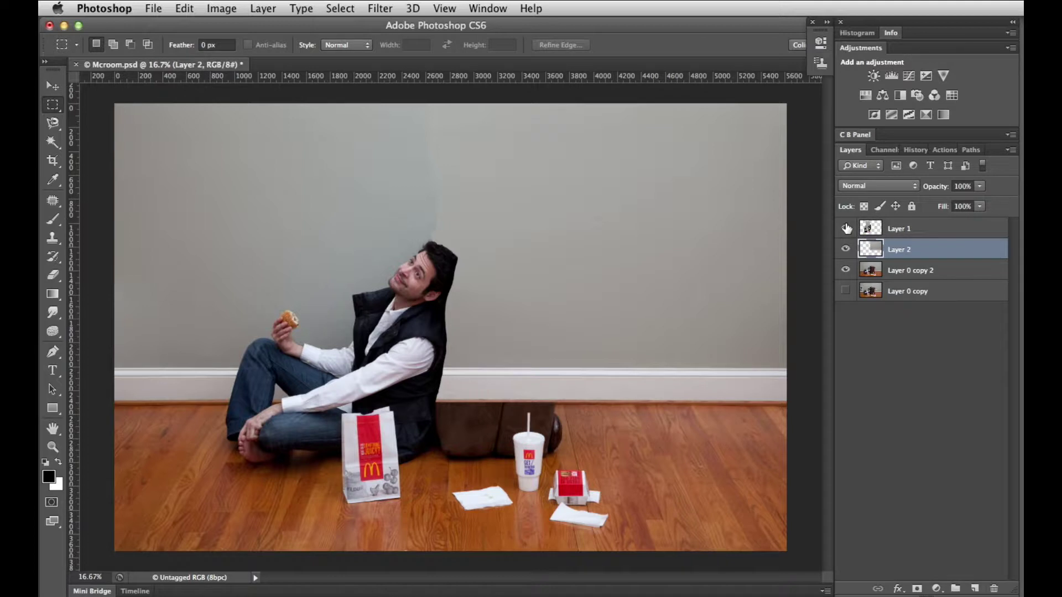
left_click(847, 228)
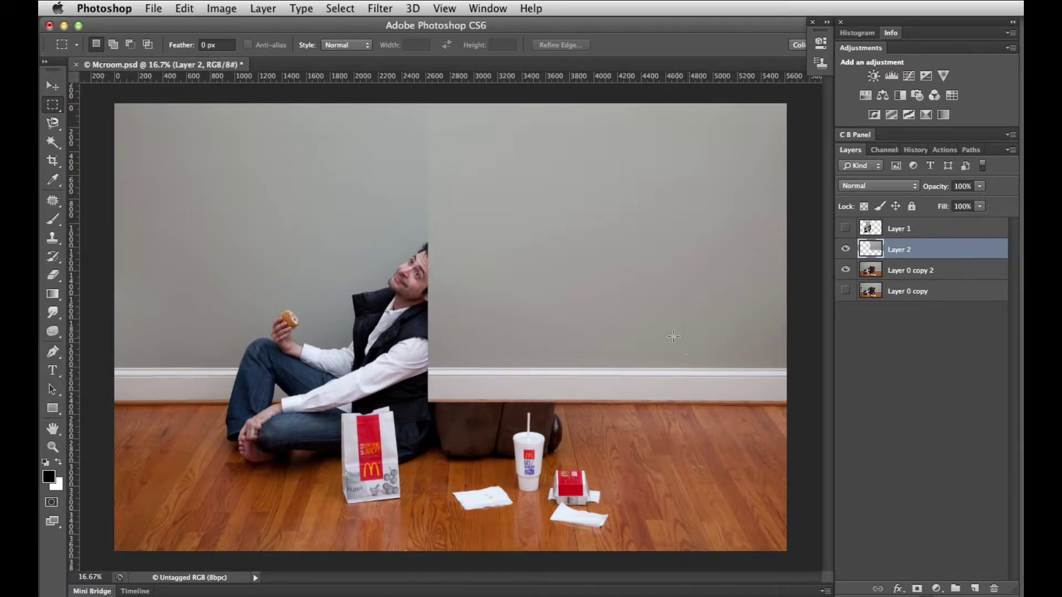
- With Layer 2 temporarily hidden, place a vertical guide at about 2720 px, through the man's head by his ear
key("super+plus")
key("super+plus")
key("super+plus")
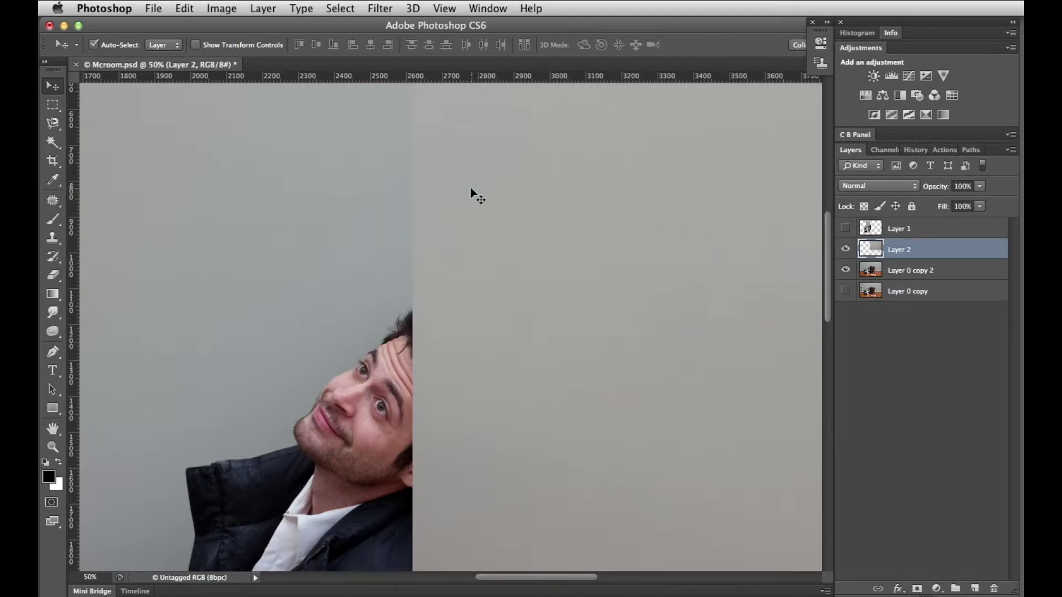
left_click(846, 250)
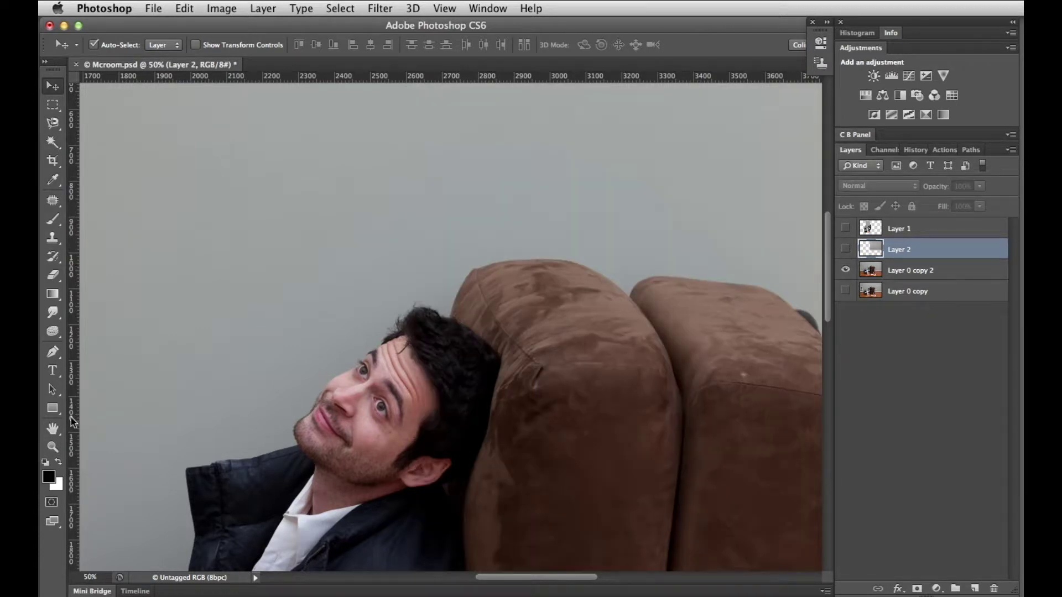
left_click_drag(74, 422, 452, 458)
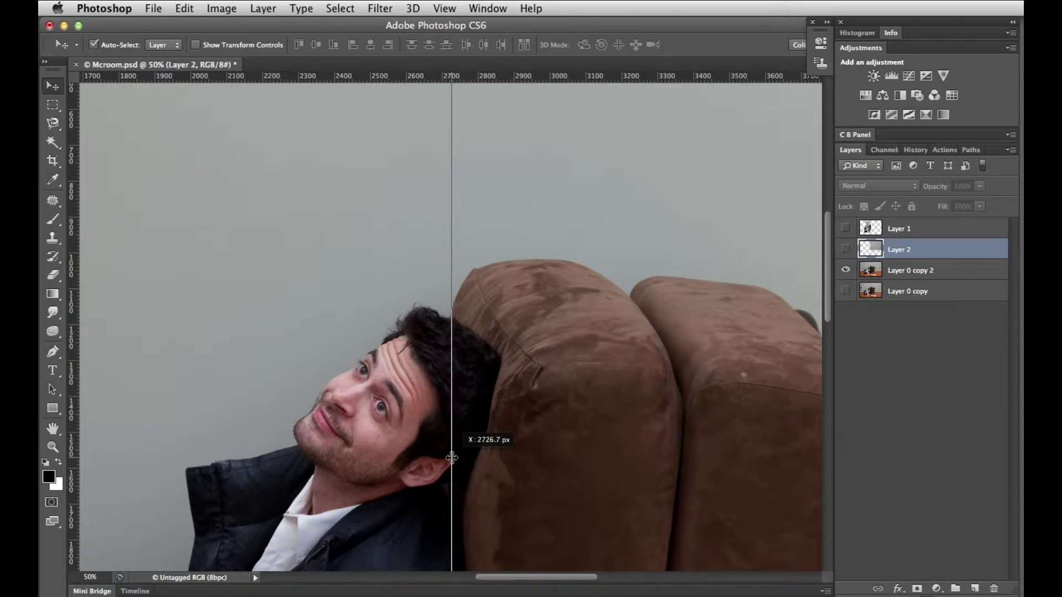
left_click_drag(452, 457, 452, 458)
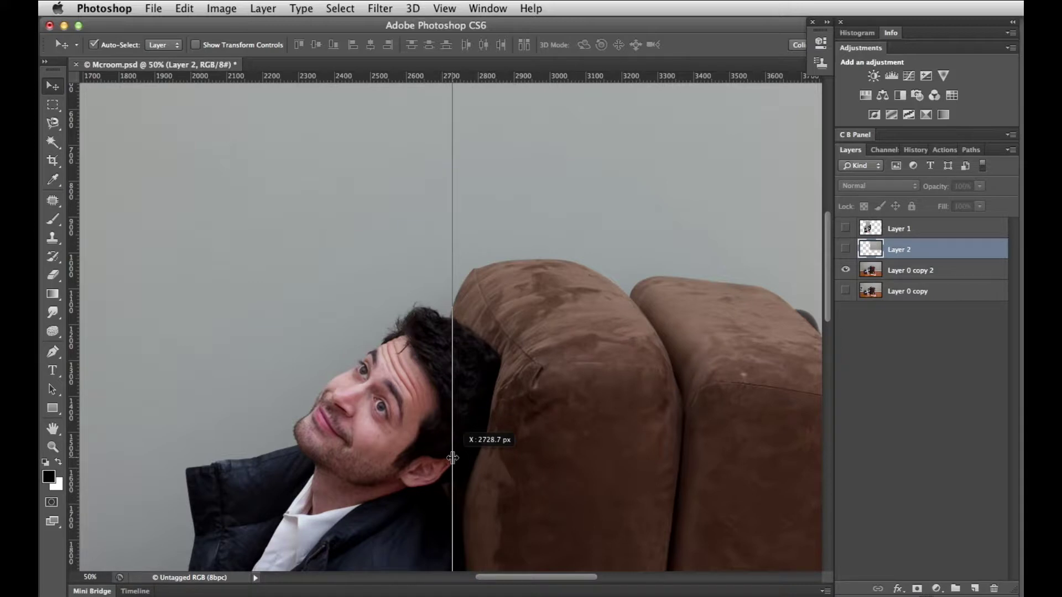
left_click_drag(452, 458, 450, 455)
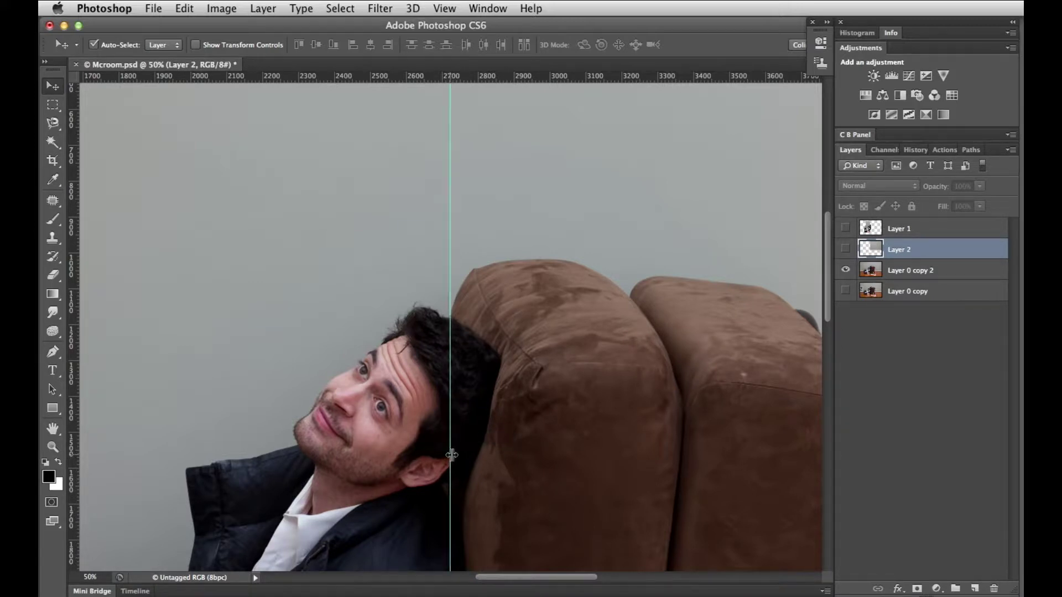
left_click(845, 250)
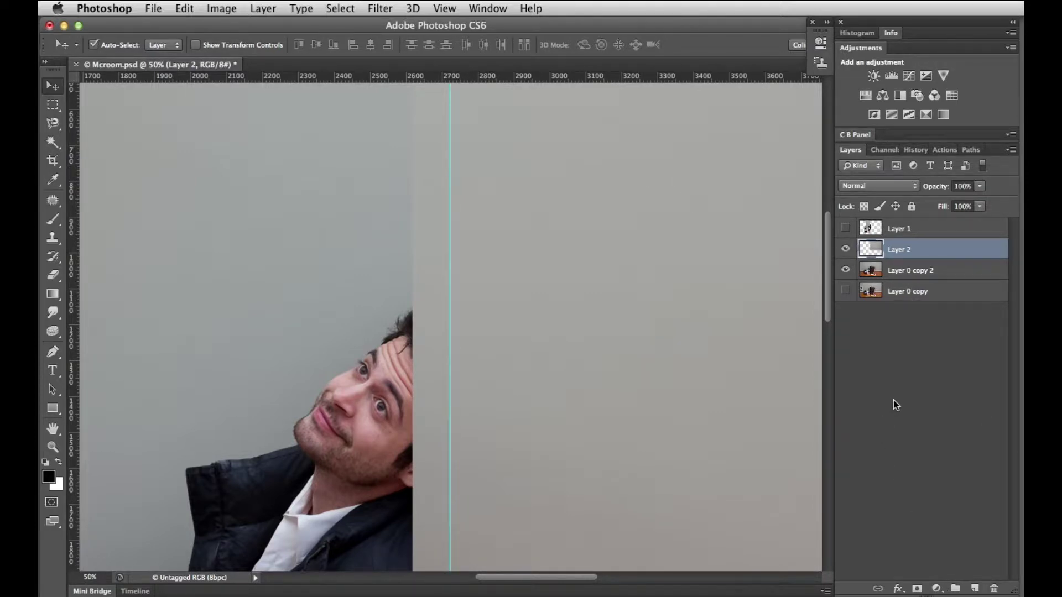
- Add a layer mask to Layer 2 and ready the Gradient tool with black as the foreground colour
key("super+ctrl+m")
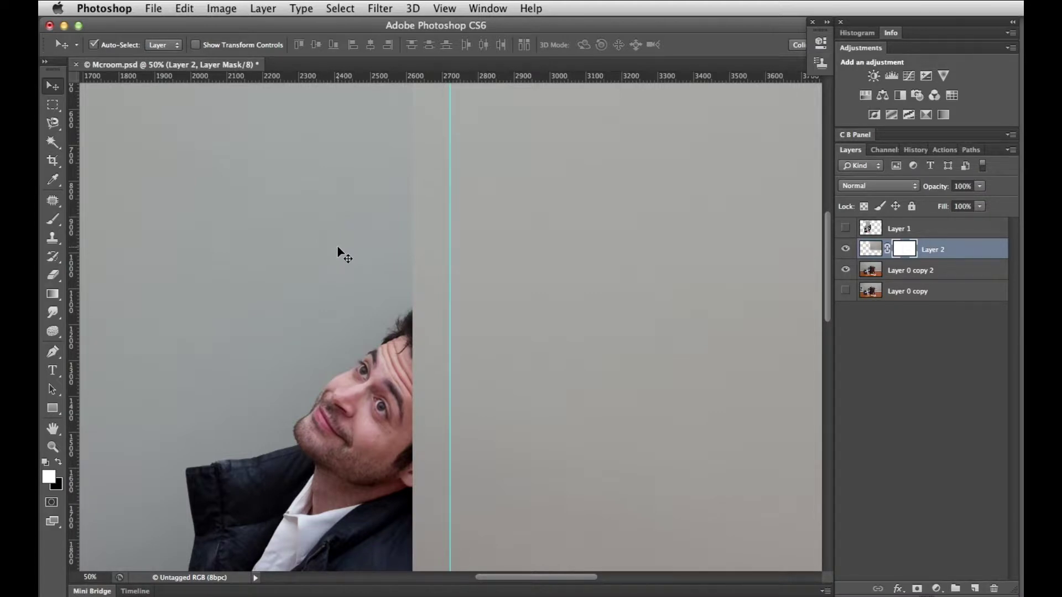
key("g")
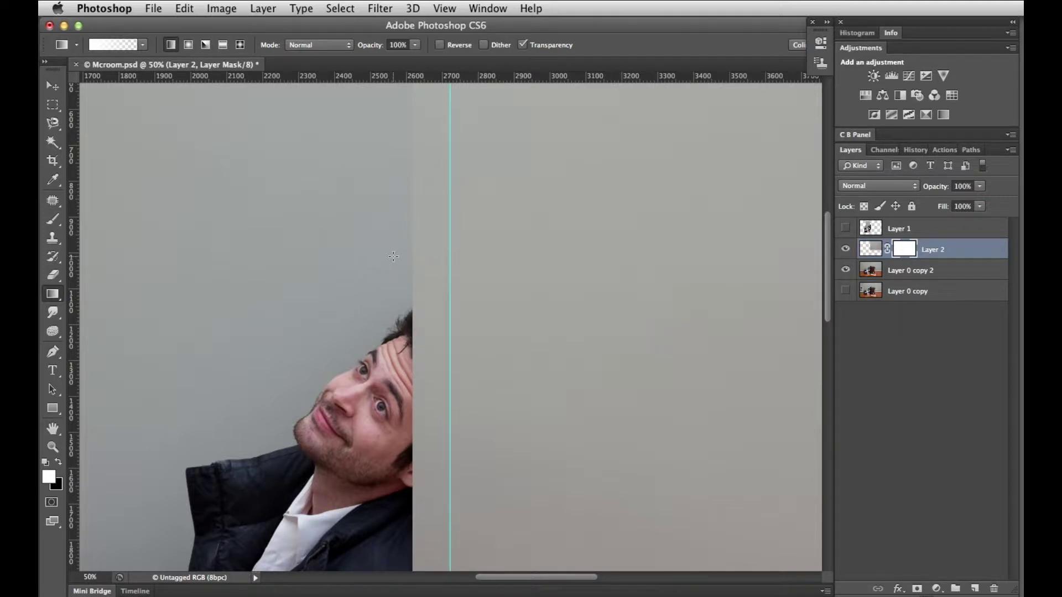
key("x")
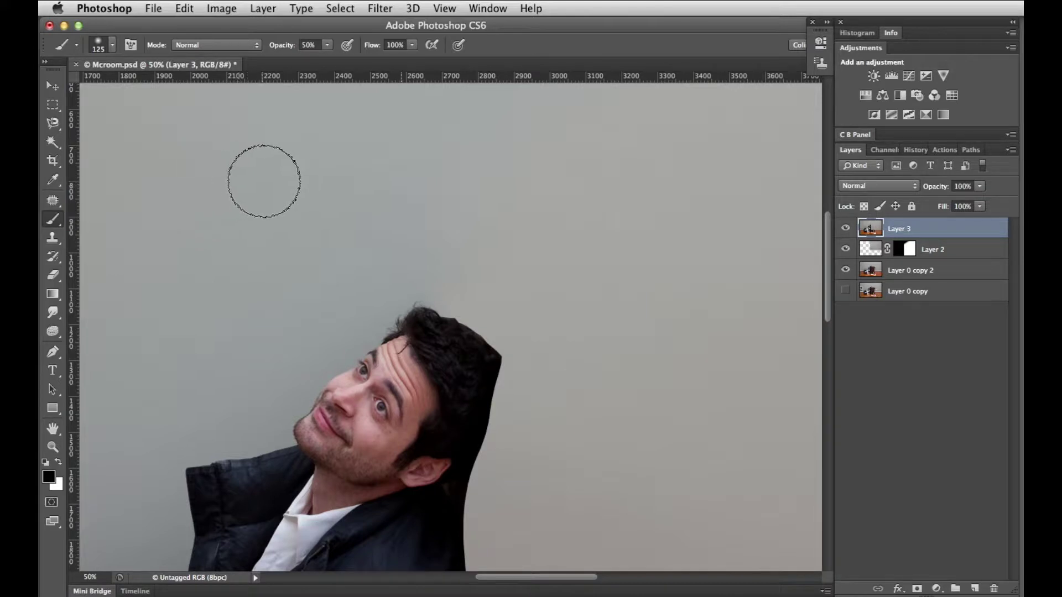
left_click(363, 217)
left_click(362, 218)
left_click(362, 217)
left_click(362, 218)
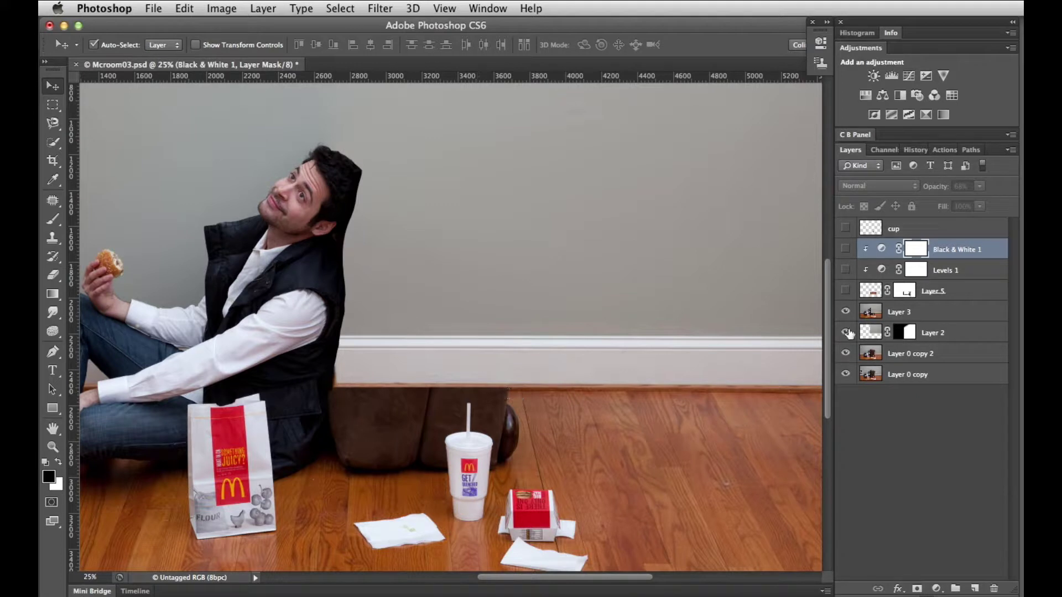
- Show the masked floor patch on Layer 5 over the remaining base of the couch
left_click(845, 291)
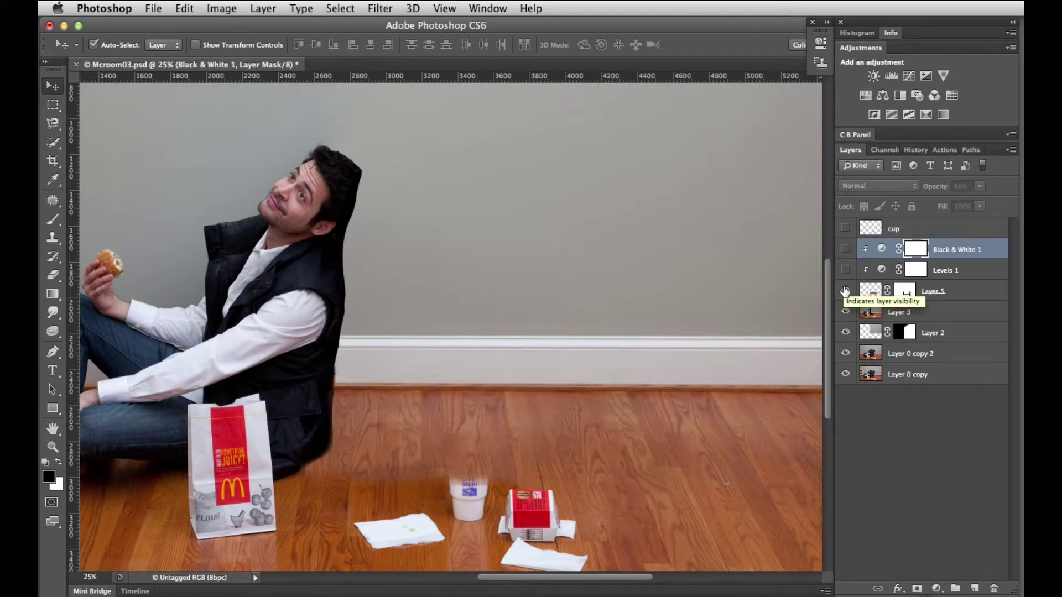
- Preview the Black & White 1 adjustment, then show the cup layer and delete Black & White 1
left_click(845, 291)
left_click(846, 250)
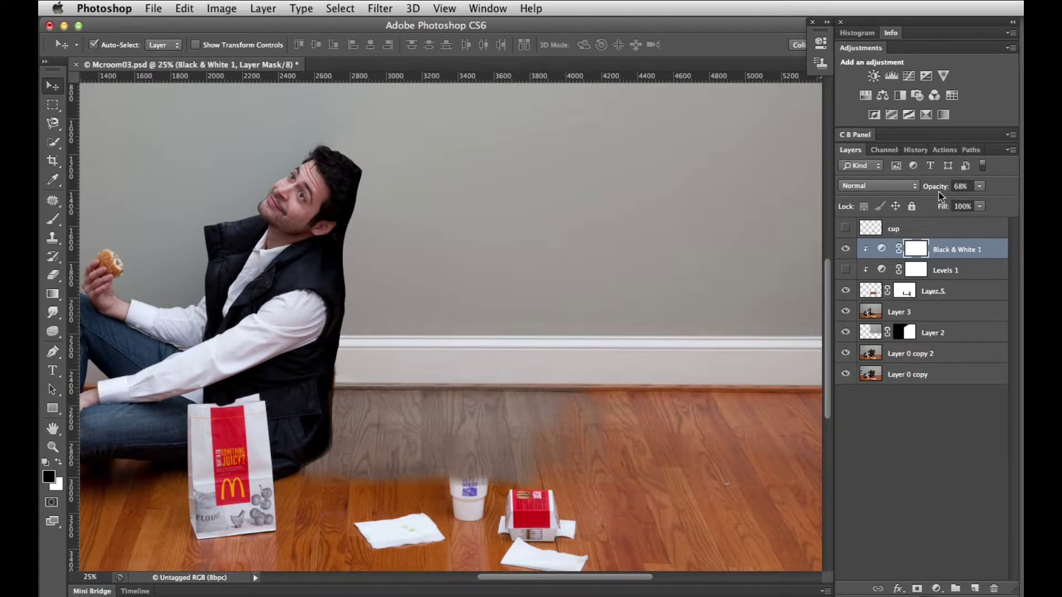
left_click(844, 249)
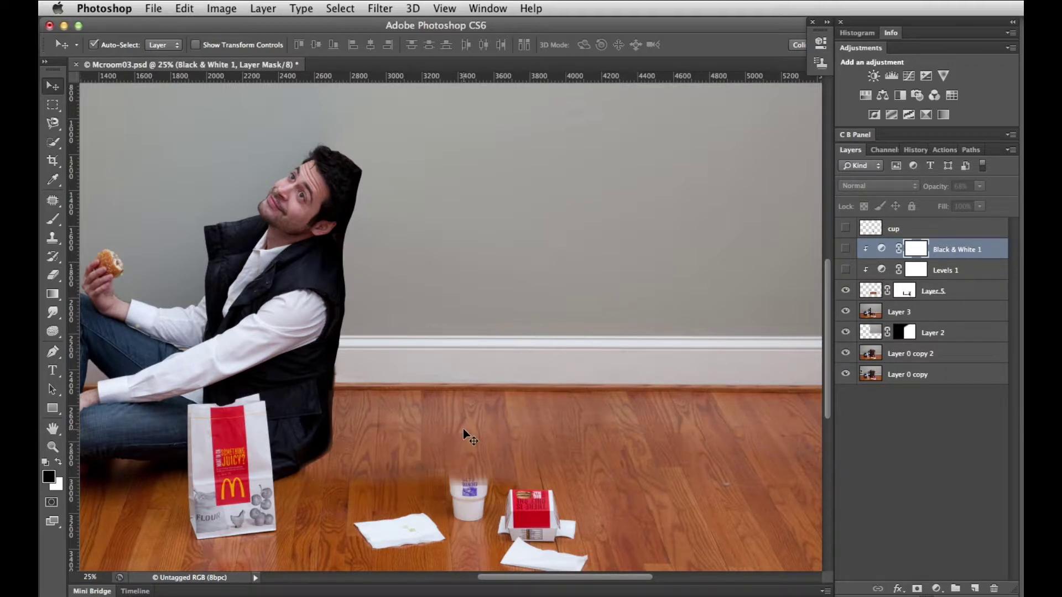
left_click(844, 229)
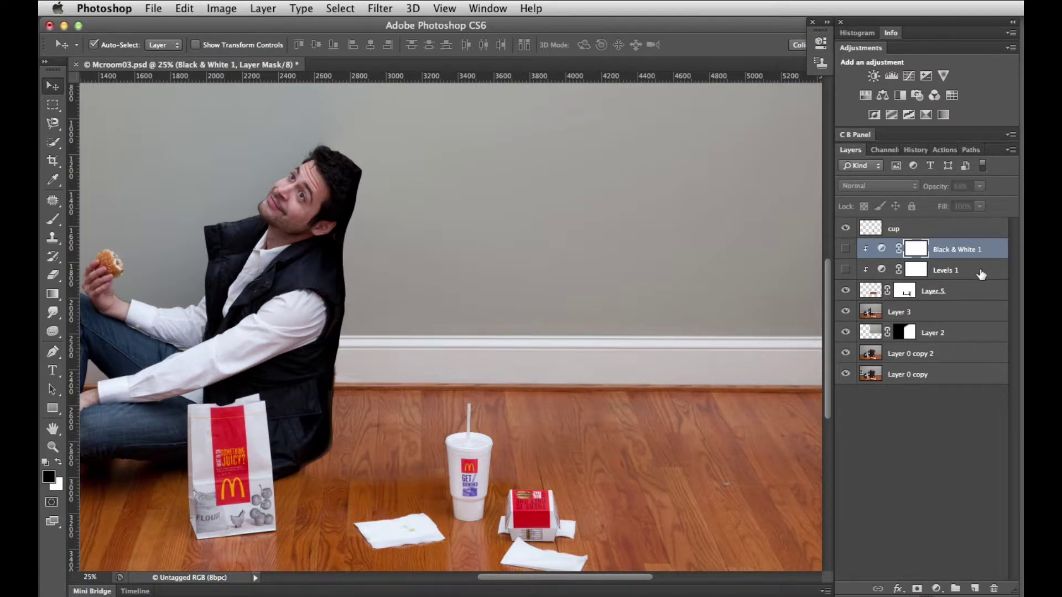
left_click(961, 250)
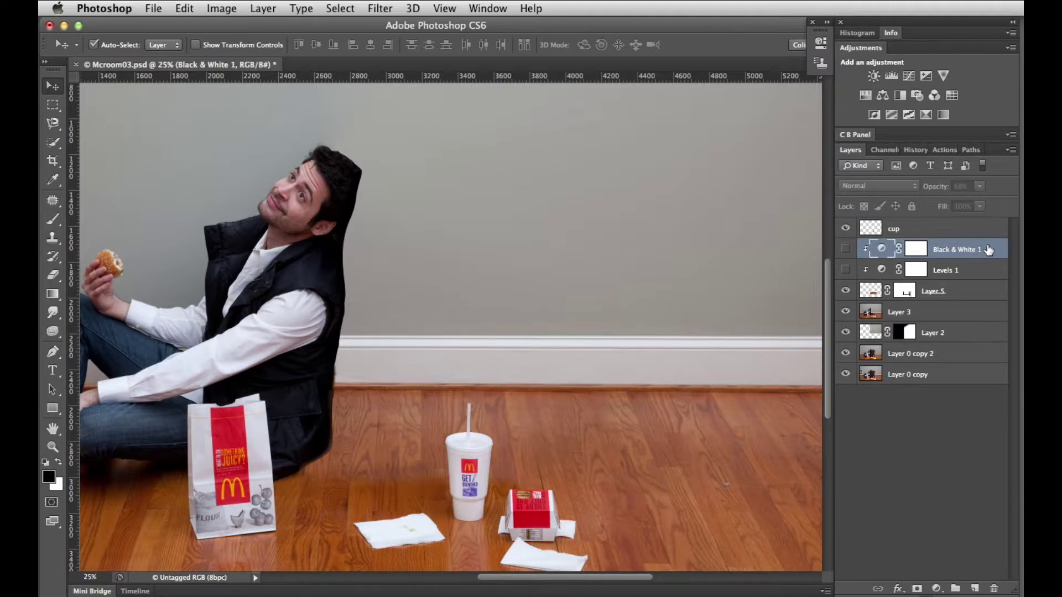
key("Delete")
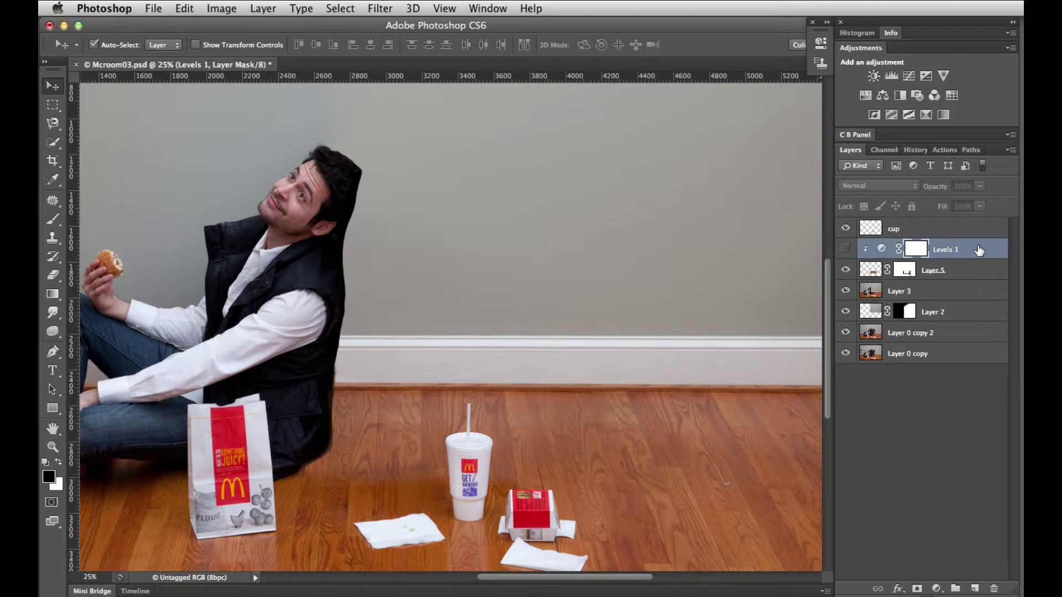
- Stamp all visible layers into a new layer above the cup layer
left_click(941, 229)
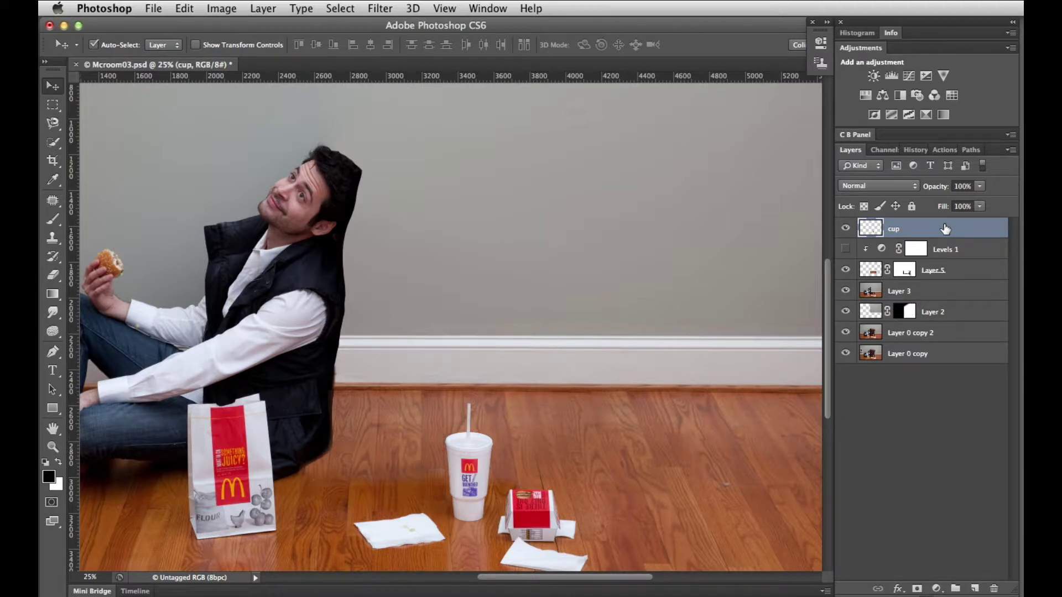
key("super+shift+alt+n")
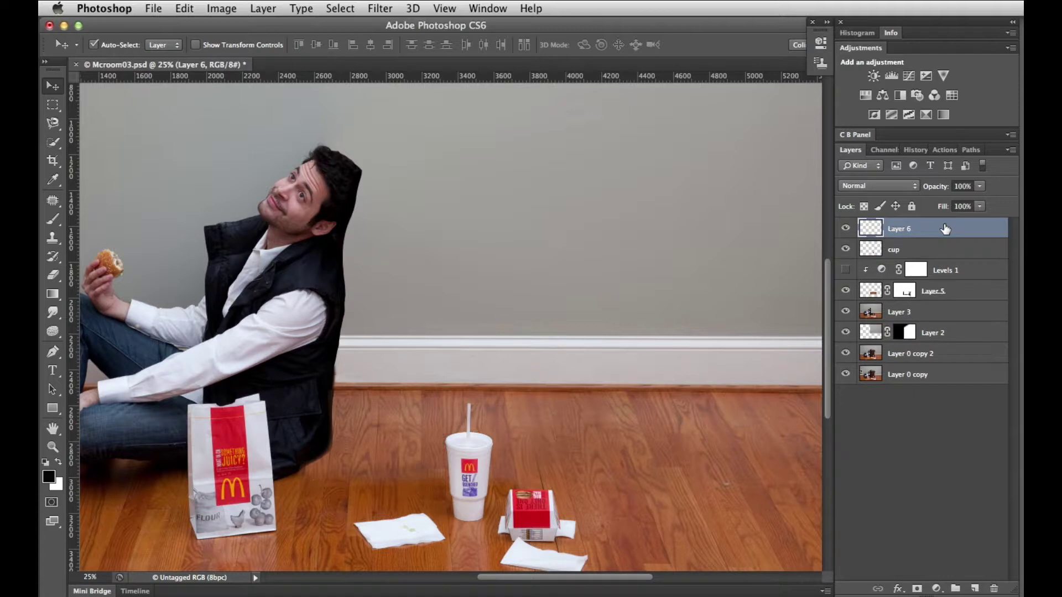
key("super+shift+alt+e")
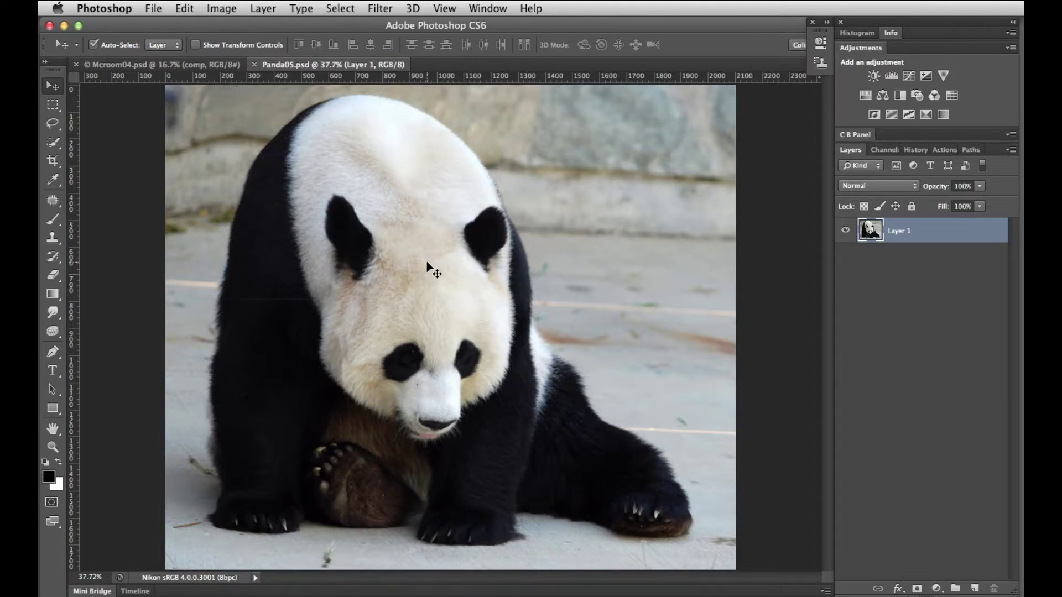
- Copy the panda photo from Panda05.psd into Mcroom04.psd as a layer beside the man
left_click_drag(427, 264, 309, 157)
left_click_drag(585, 335, 585, 338)
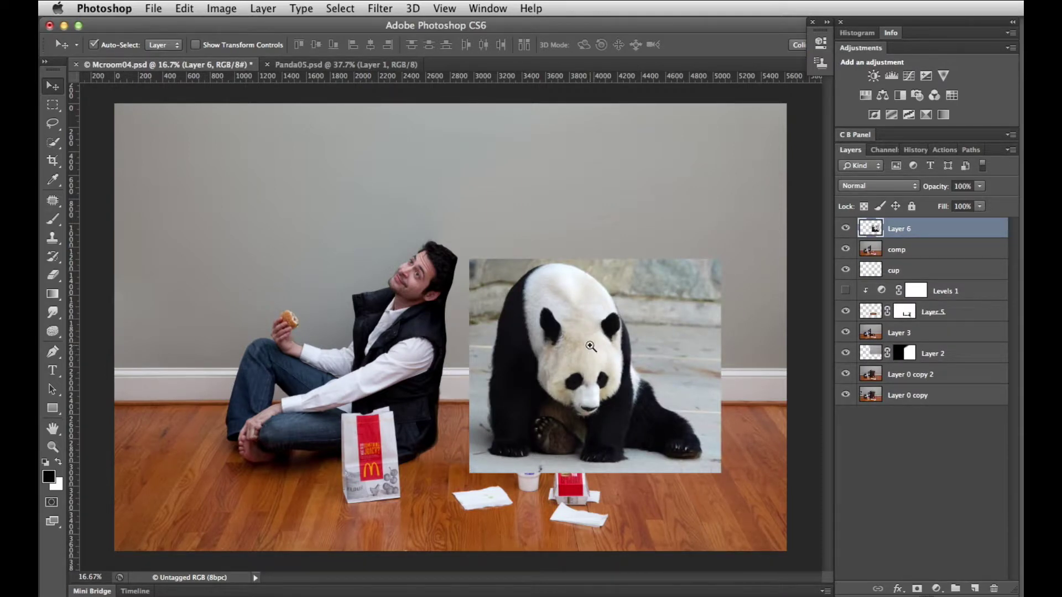
left_click(590, 345, "super")
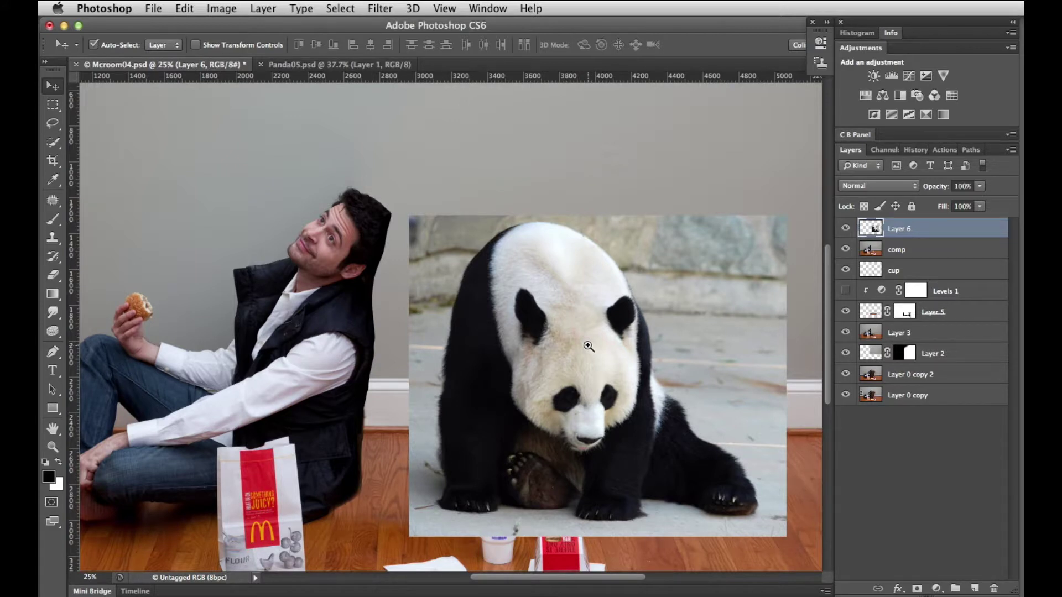
- Move the panda photo closer to the man, check the overlap at 70% layer opacity, and restore 100%
left_click_drag(570, 342, 502, 330)
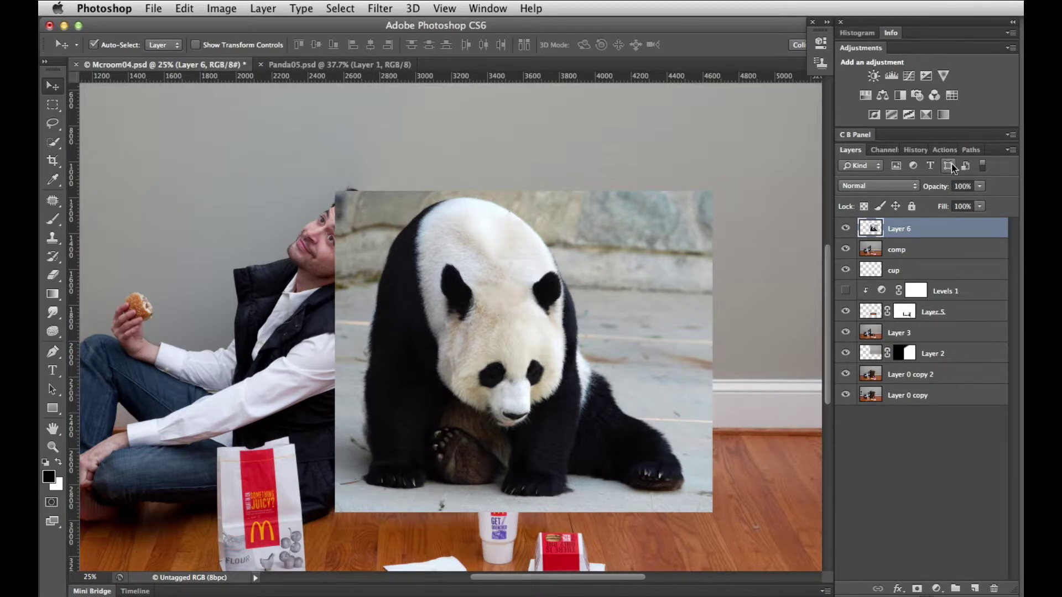
left_click_drag(936, 190, 918, 191)
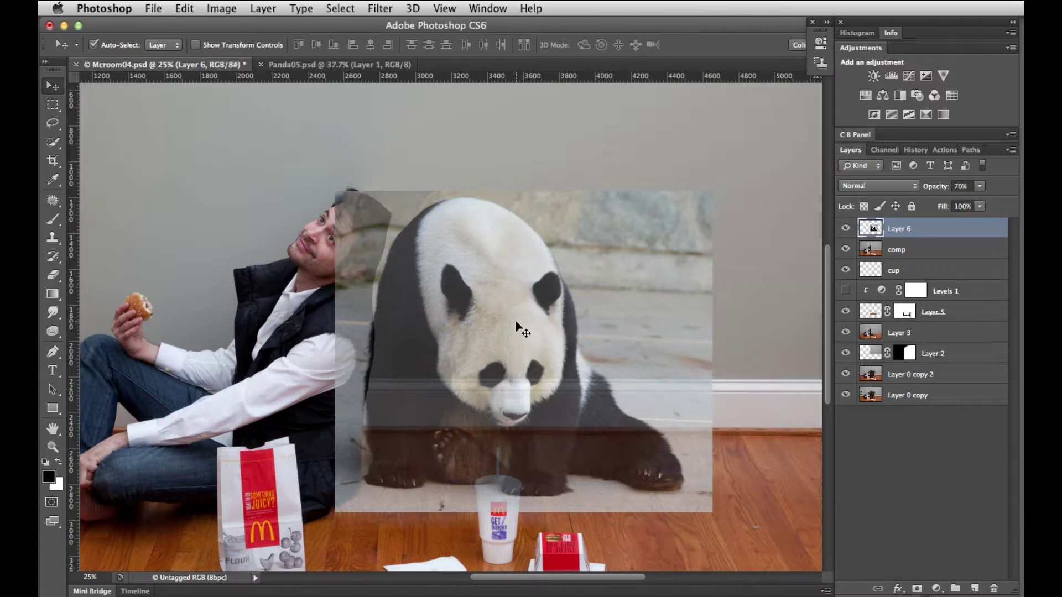
left_click_drag(928, 194, 956, 188)
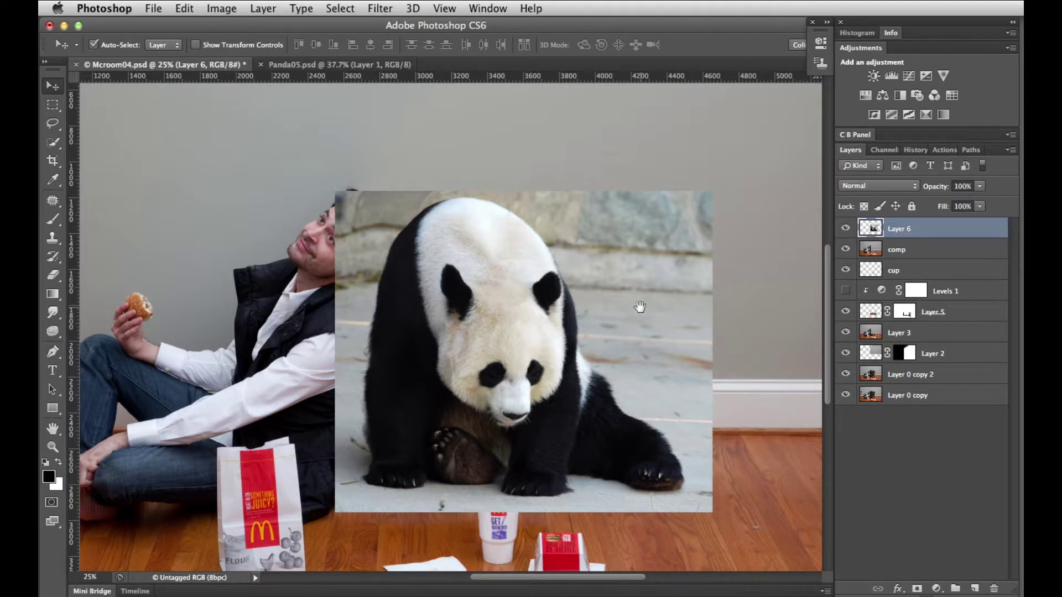
- Select the whole panda on Layer 6 with the Quick Selection tool
scroll(639, 308, "up", 1)
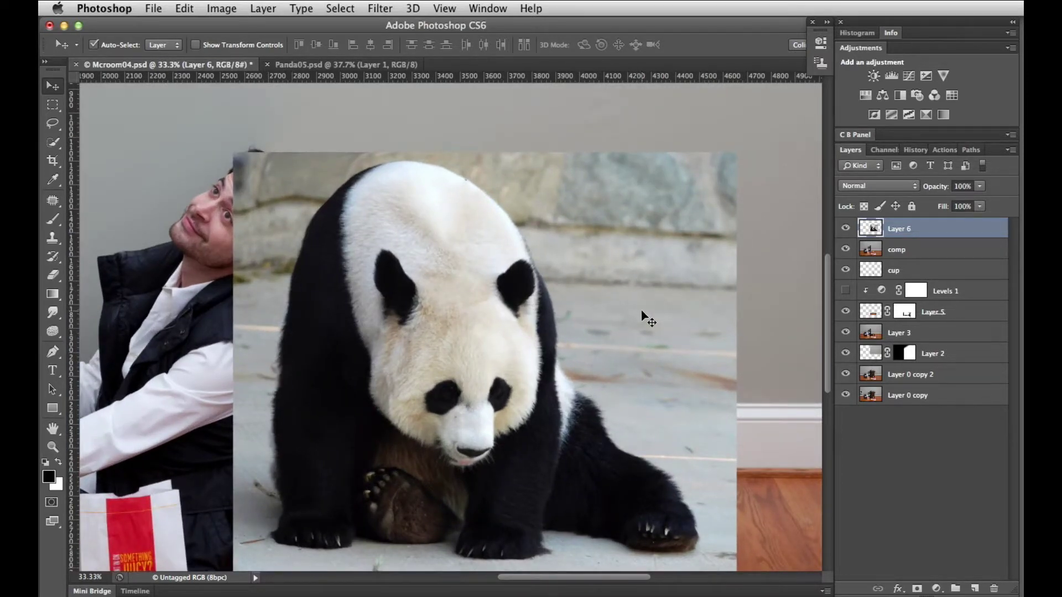
scroll(641, 311, "down", 3)
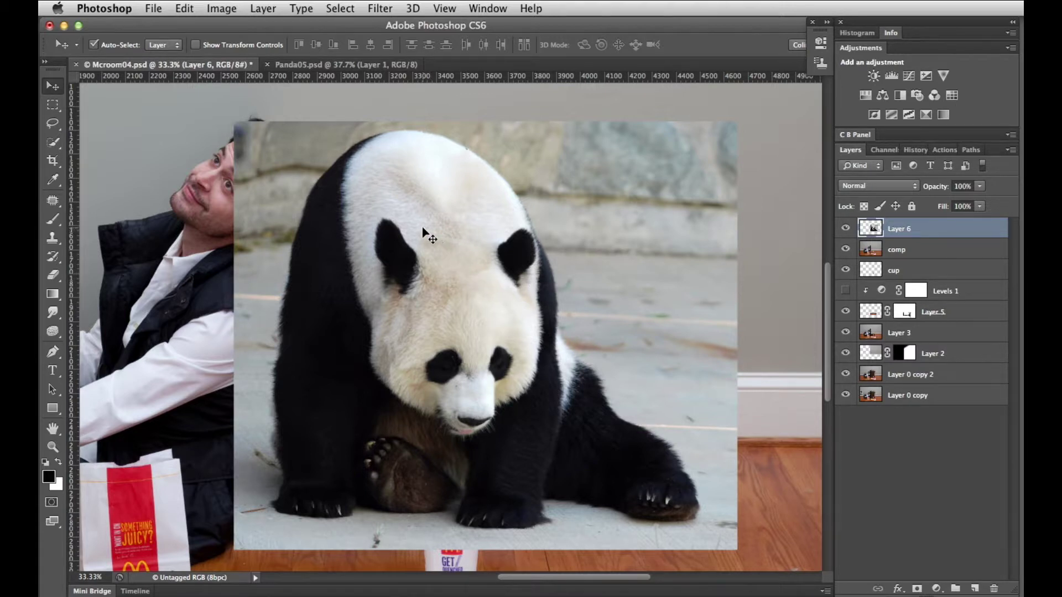
key("w")
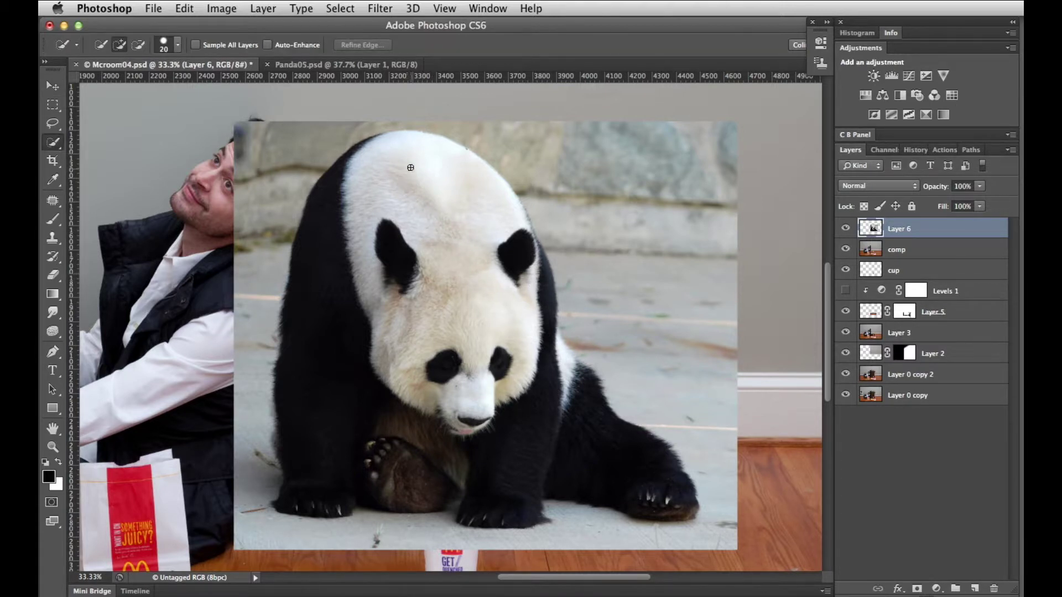
mouse_move(381, 142)
left_mouse_down()
mouse_move(425, 142)
mouse_move(465, 158)
mouse_move(506, 214)
mouse_move(492, 233)
mouse_move(532, 301)
mouse_move(533, 244)
mouse_move(547, 267)
mouse_move(355, 312)
left_mouse_up()
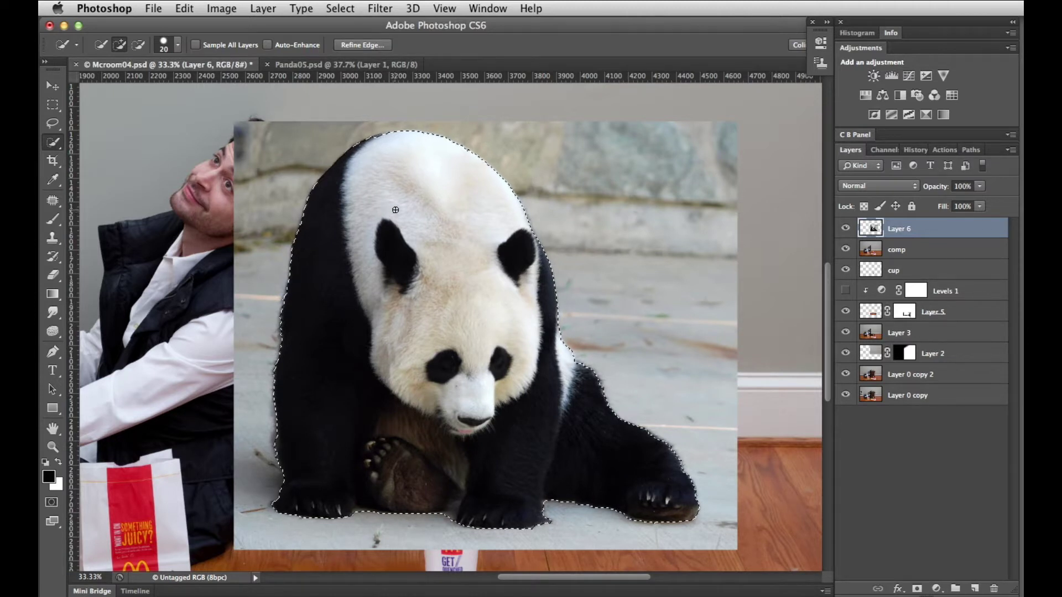
- Refine the panda selection with a 47.5 px smart radius and 50% colour decontamination, output to a new layer with layer mask
left_click(359, 45)
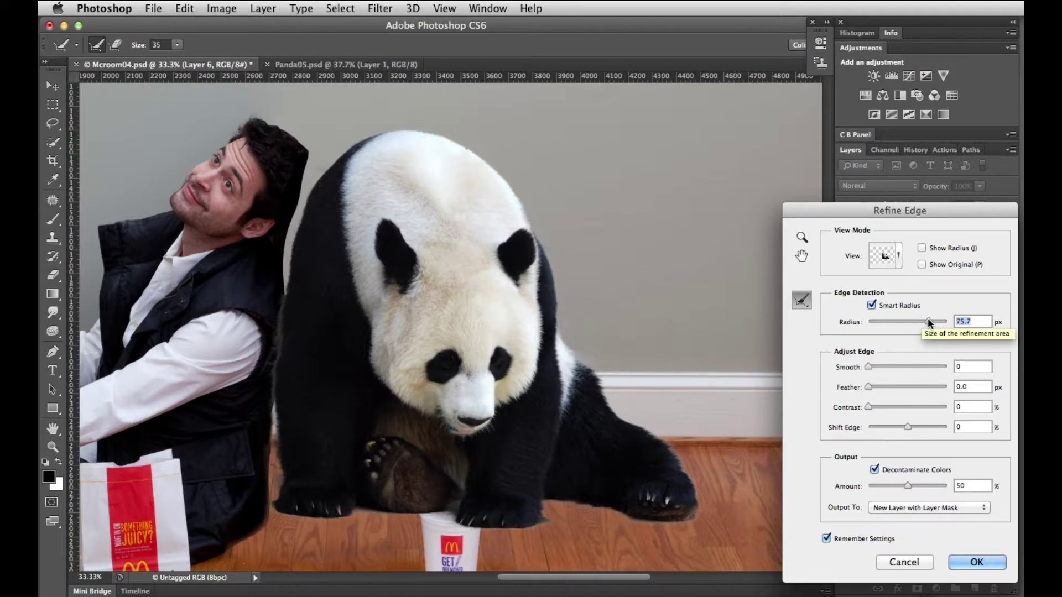
left_click_drag(934, 321, 941, 321)
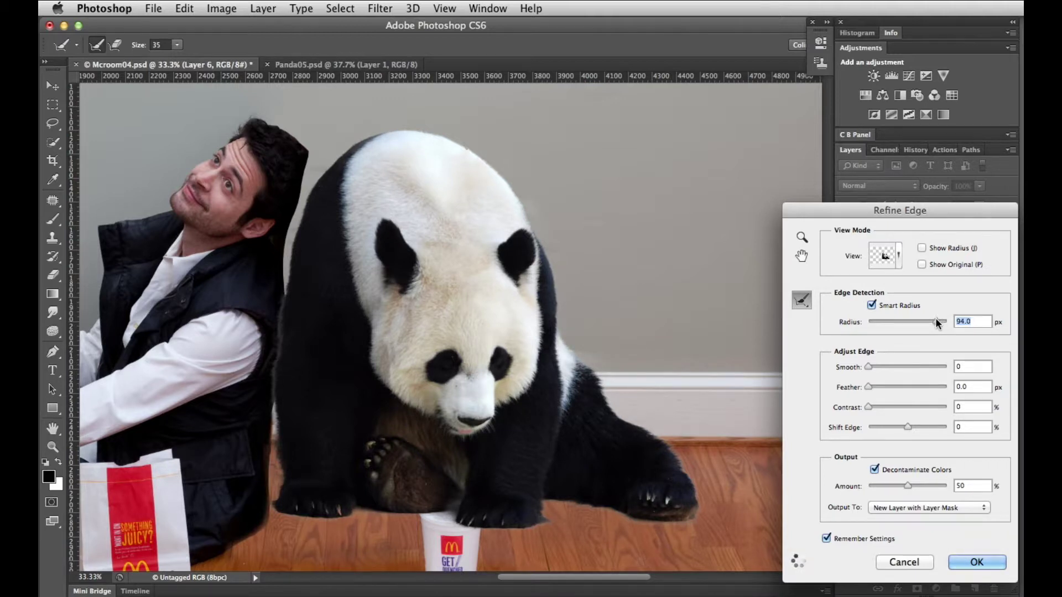
mouse_move(935, 321)
left_mouse_down()
mouse_move(908, 320)
mouse_move(928, 320)
left_mouse_up()
left_click_drag(907, 485, 920, 487)
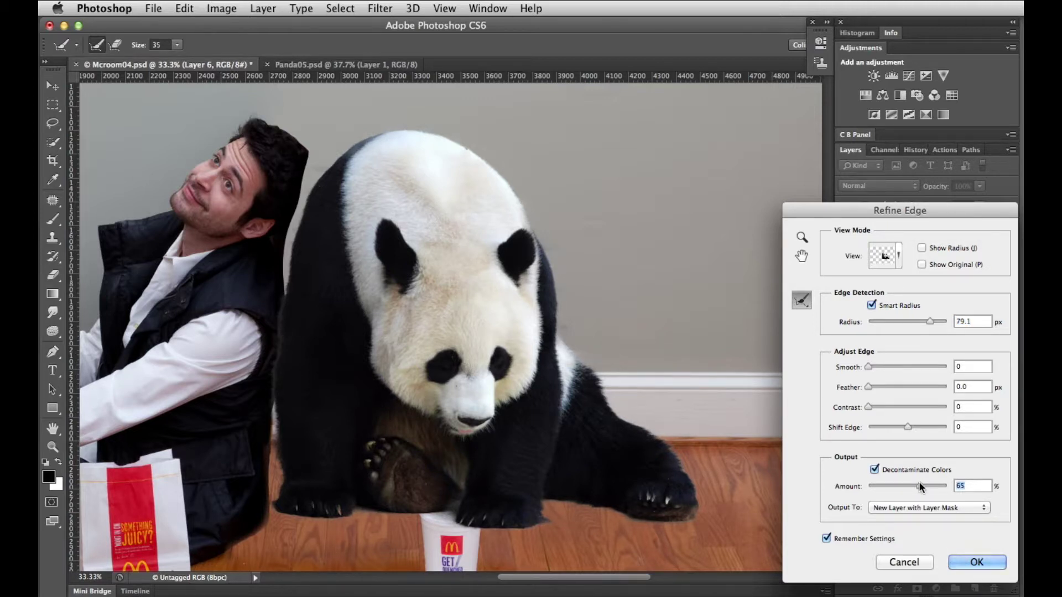
left_click_drag(920, 485, 905, 485)
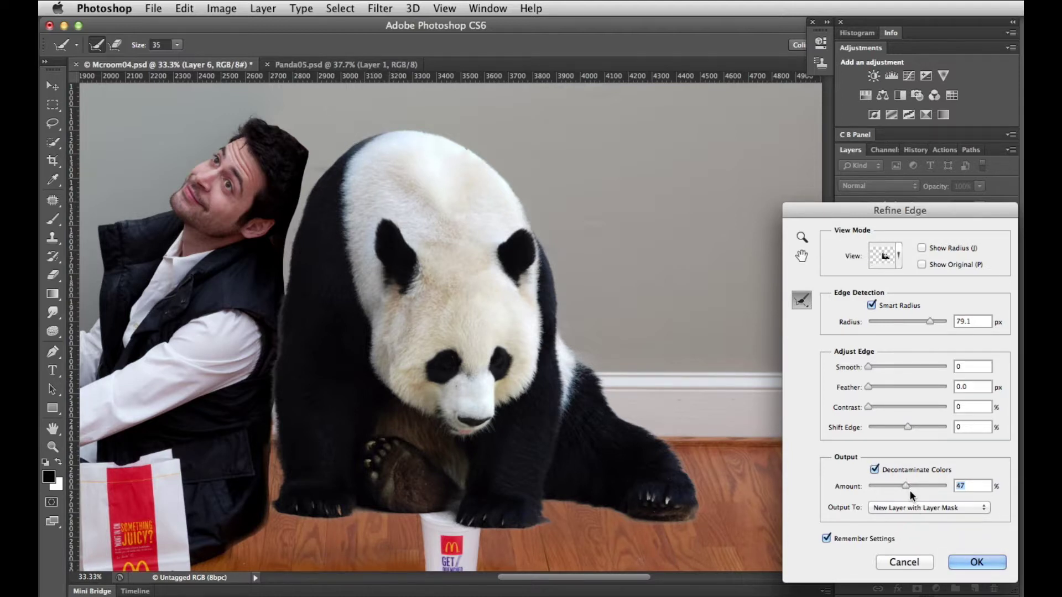
left_click_drag(905, 486, 908, 485)
left_click_drag(921, 320, 916, 322)
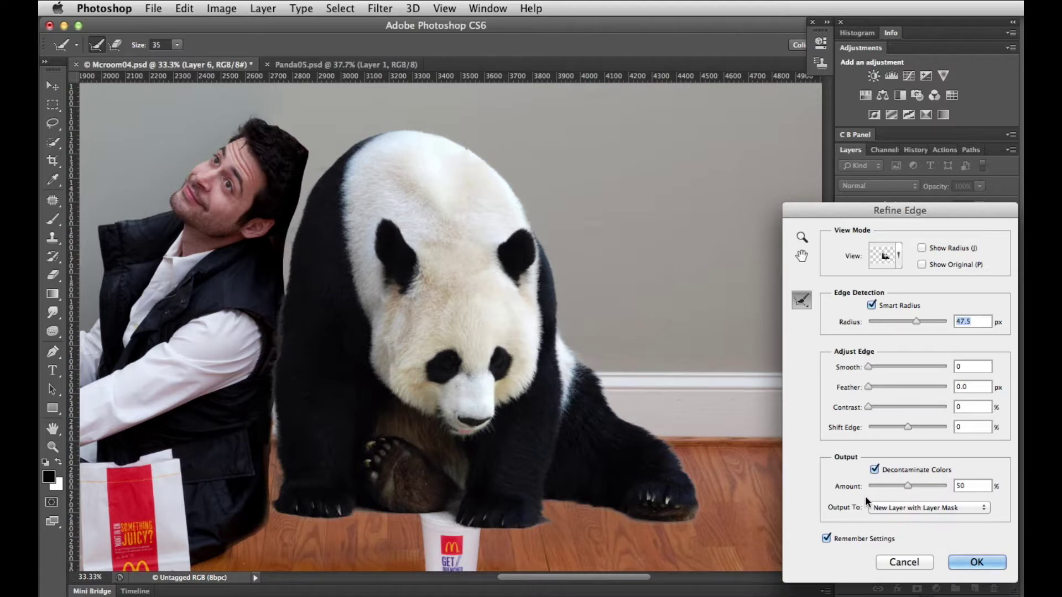
left_click(976, 562)
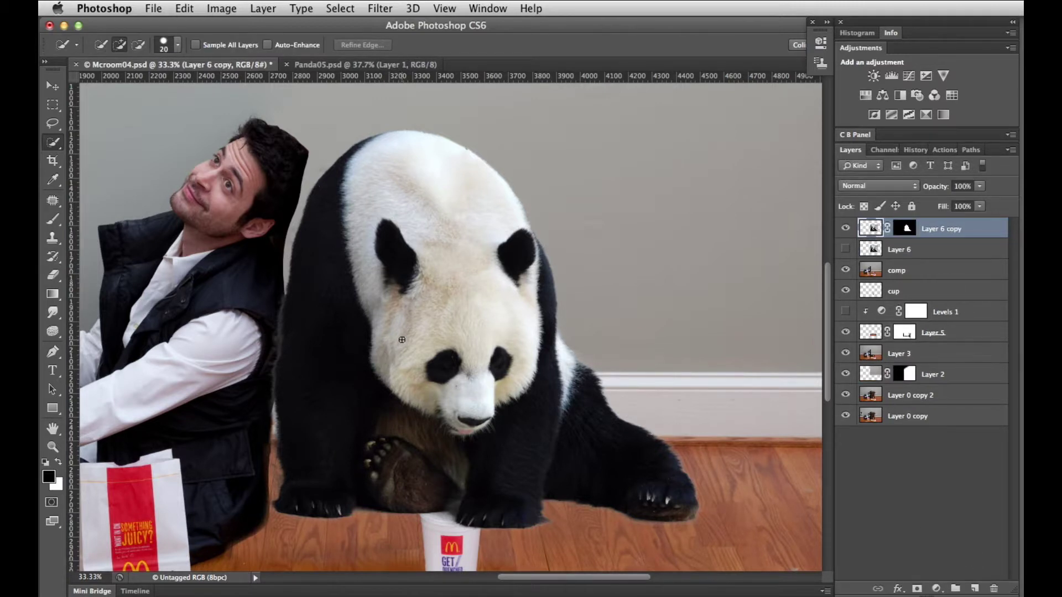
- Move the masked panda slightly up and left so the man leans against it
key("v")
left_click_drag(431, 338, 412, 313)
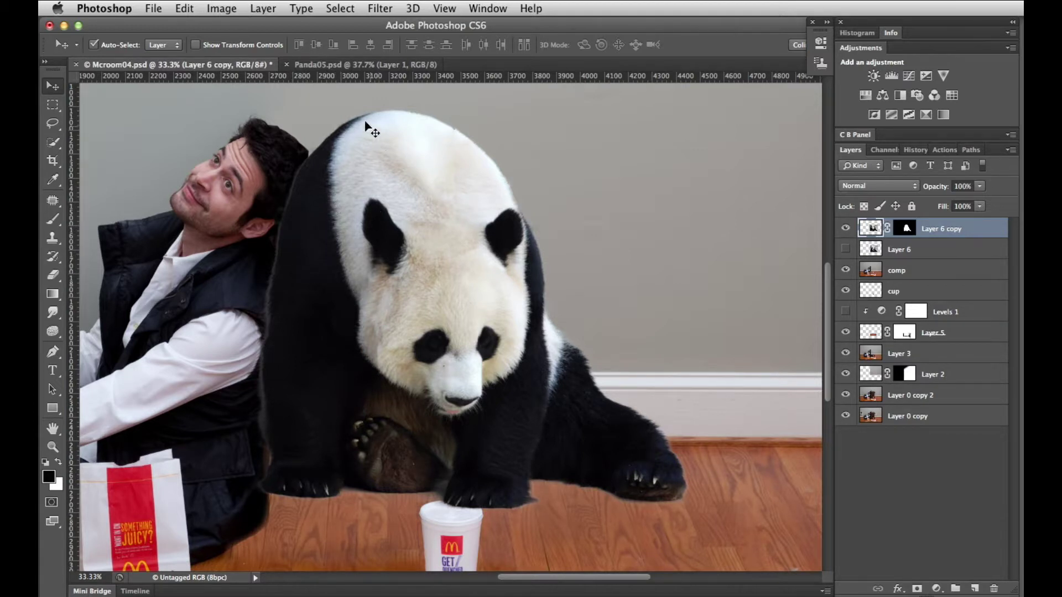
- Apply Color Decontaminate to the panda layer, comparing the preview at 85% and lowering the amount slightly before accepting
left_click(263, 9)
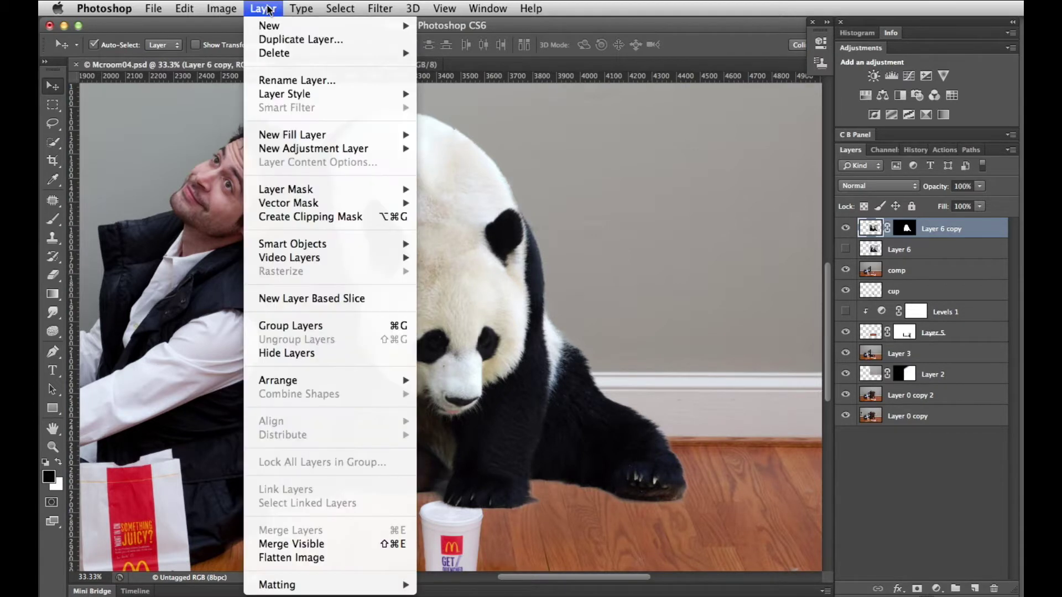
mouse_move(332, 585)
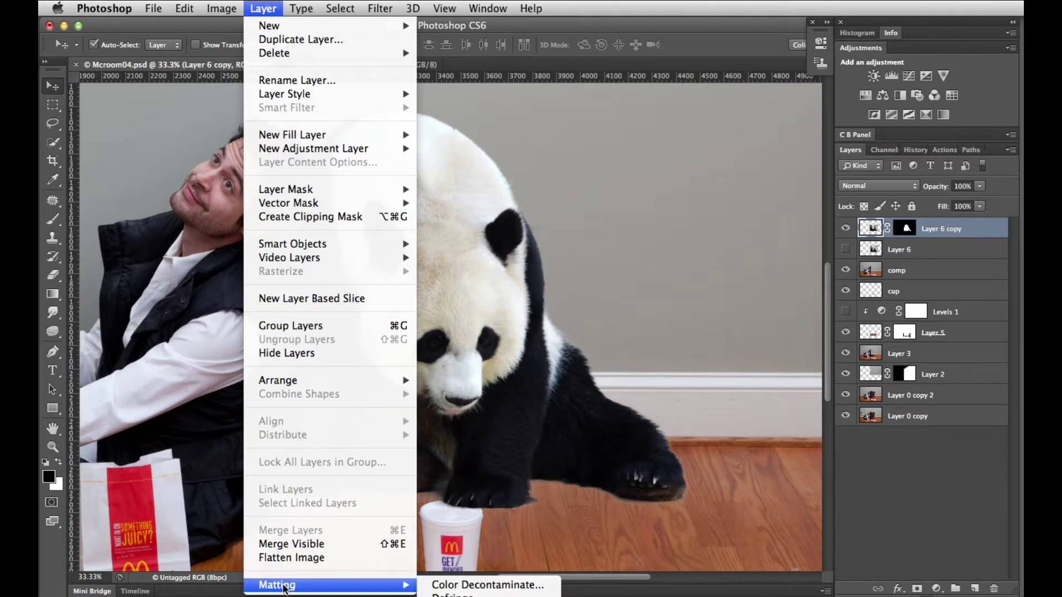
left_click(493, 585)
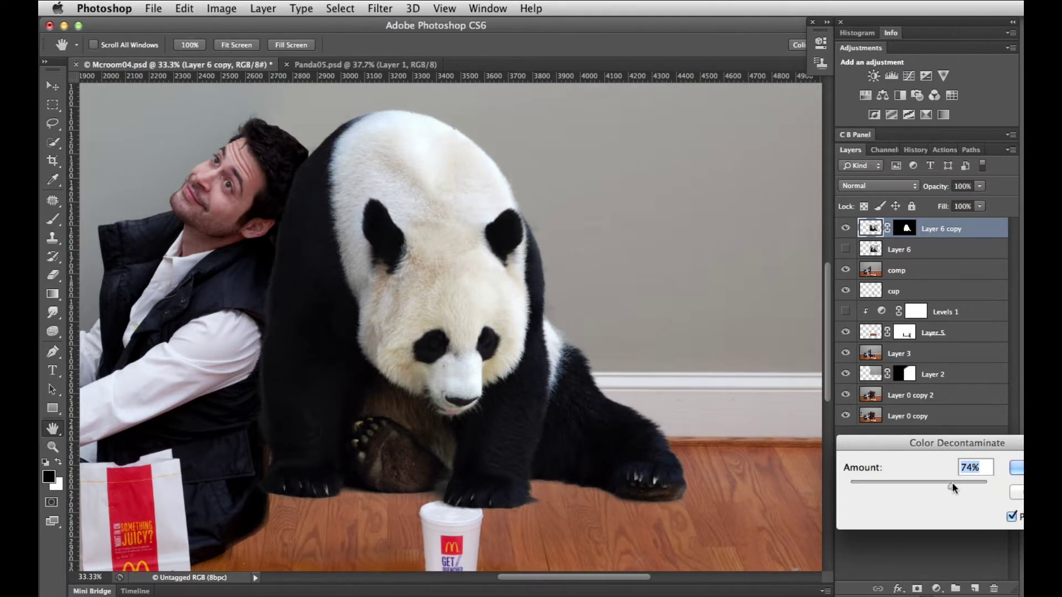
left_click_drag(951, 482, 966, 483)
left_click(1011, 516)
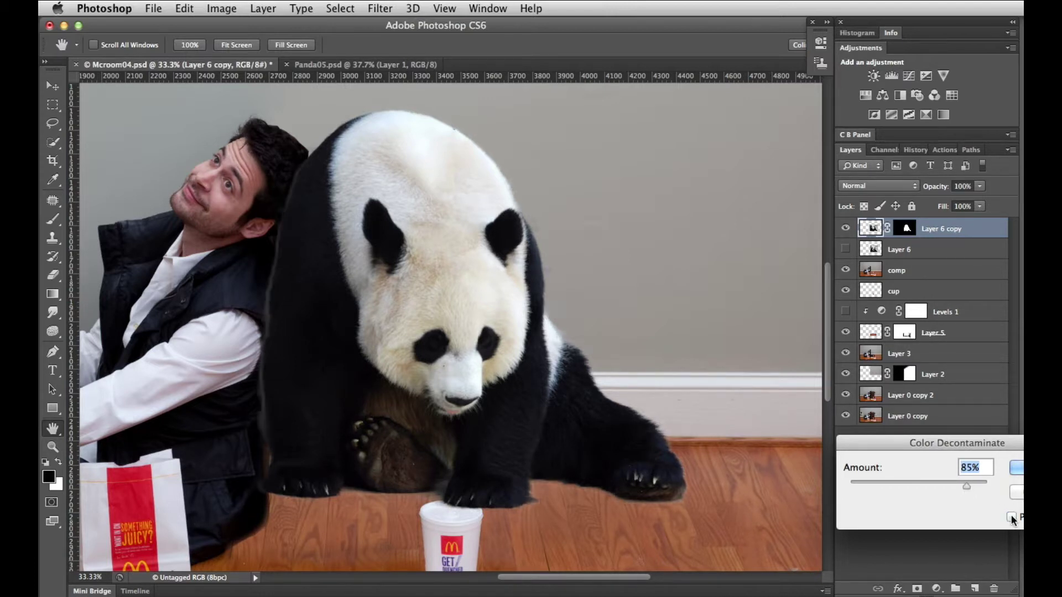
left_click(1011, 517)
left_click(1011, 517)
left_click(1011, 517)
left_click(1011, 516)
left_click(1011, 516)
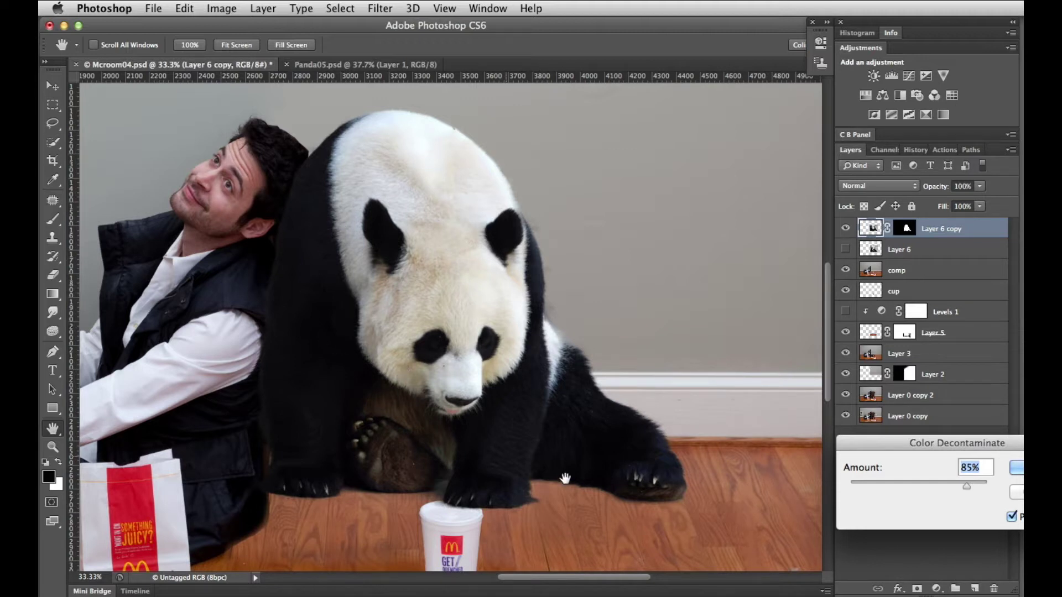
left_click_drag(966, 487, 961, 483)
key("Return")
key("v")
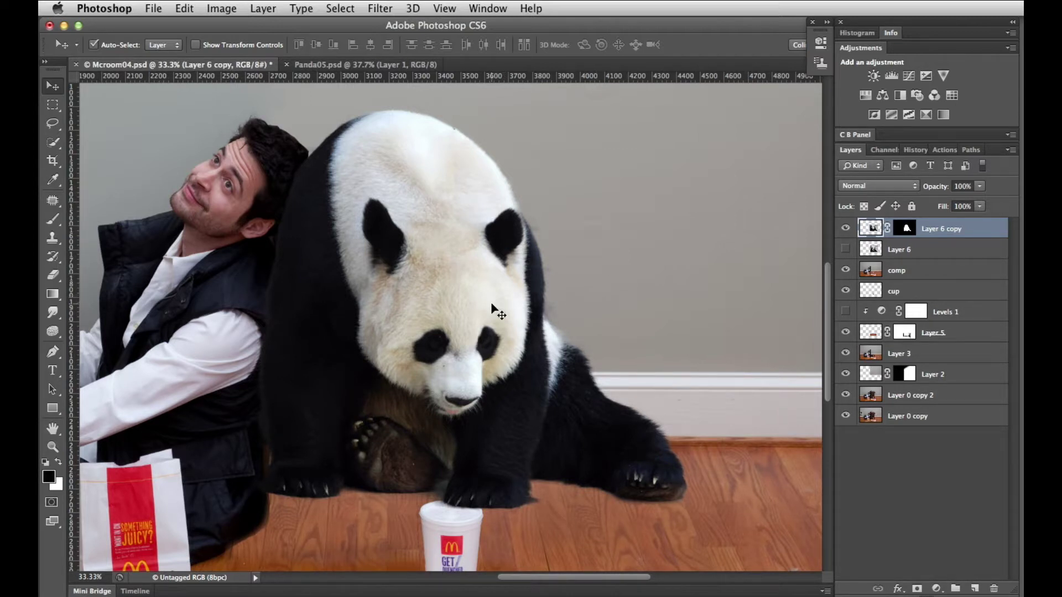
- Ready the Brush tool with white as the foreground colour for the edge of the panda's fur
key("ctrl+space")
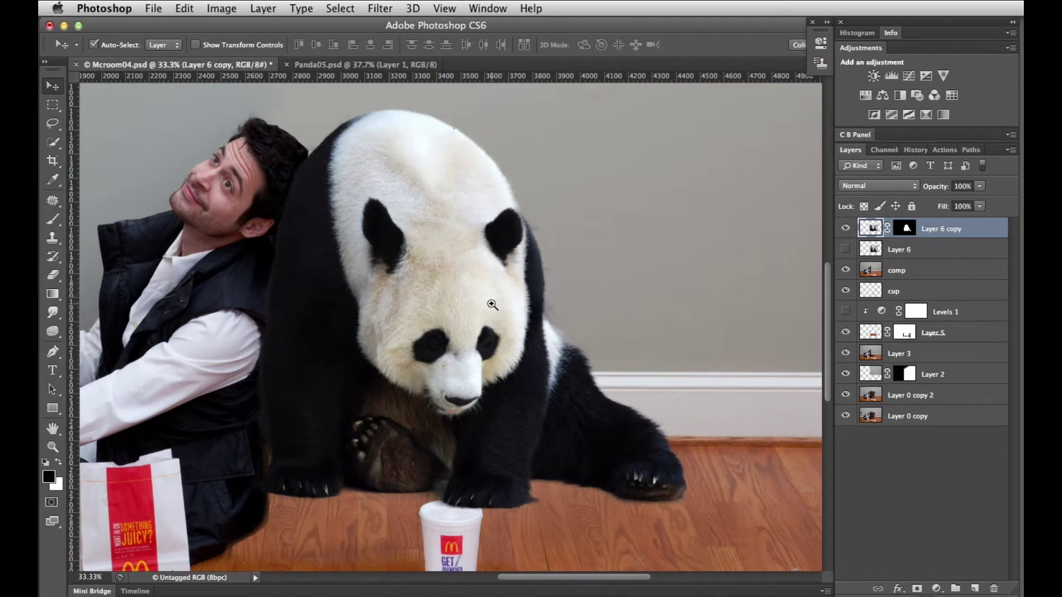
left_click(492, 304)
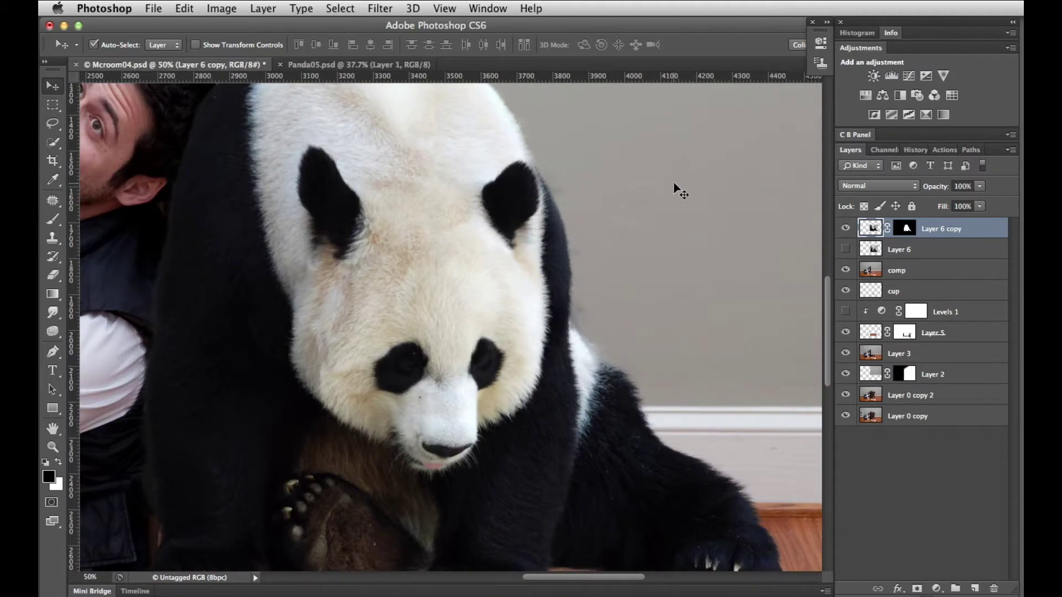
key("b")
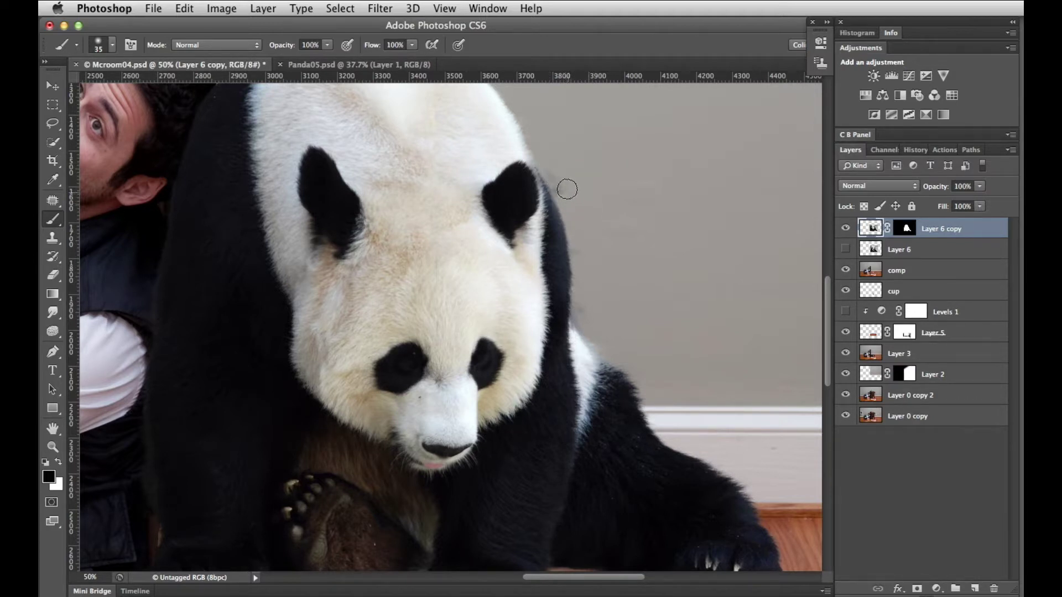
key("x")
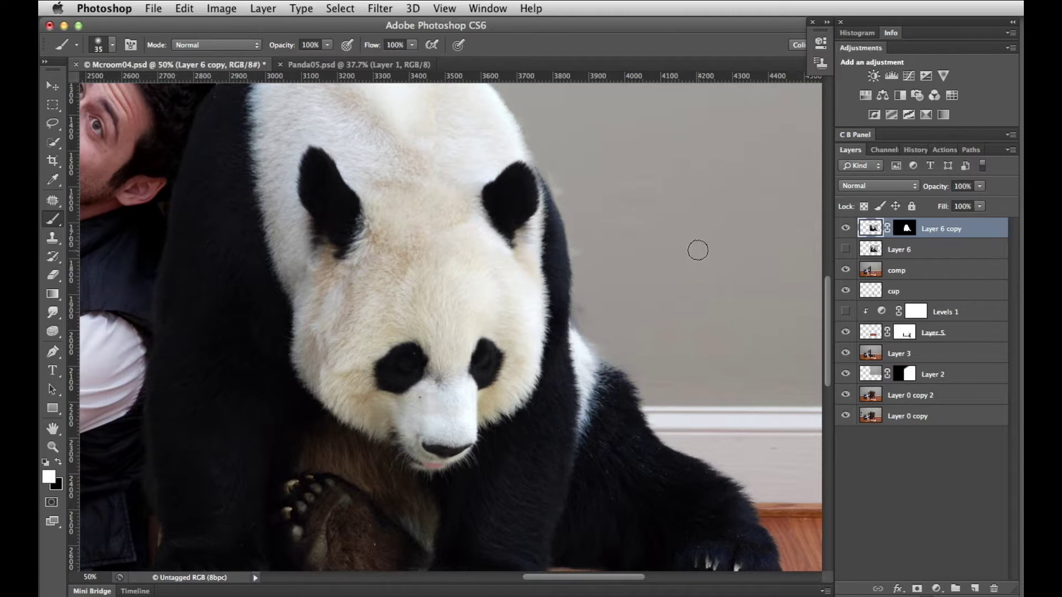
- Compare the panda composite with the last change undone and restored, and check the whole image
key("super+z")
key("super+z")
key("super+0")
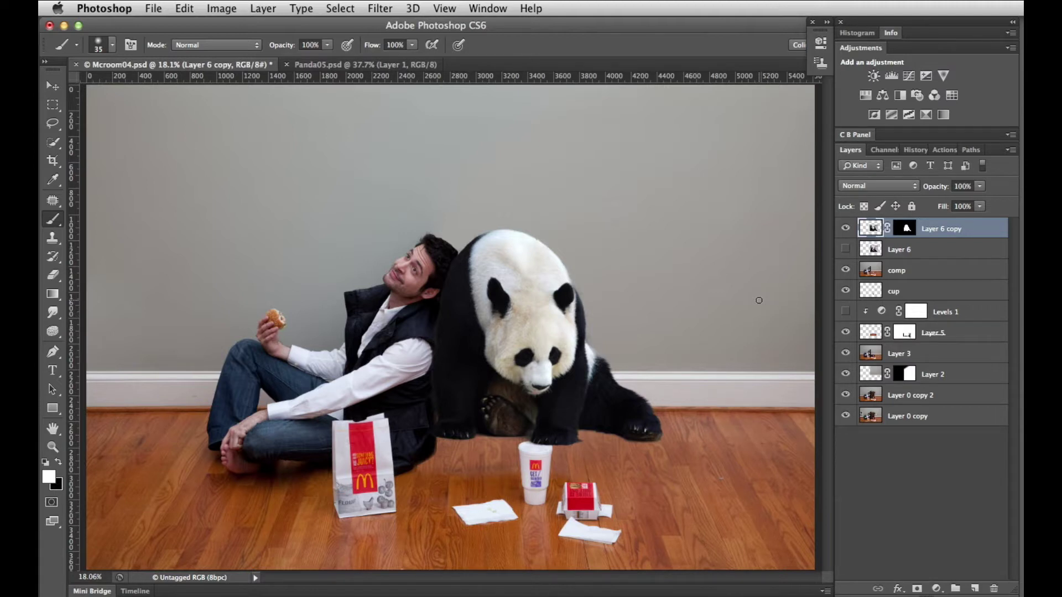
- Move the cup layer to the top of the layer stack, above the masked panda layer
key("v")
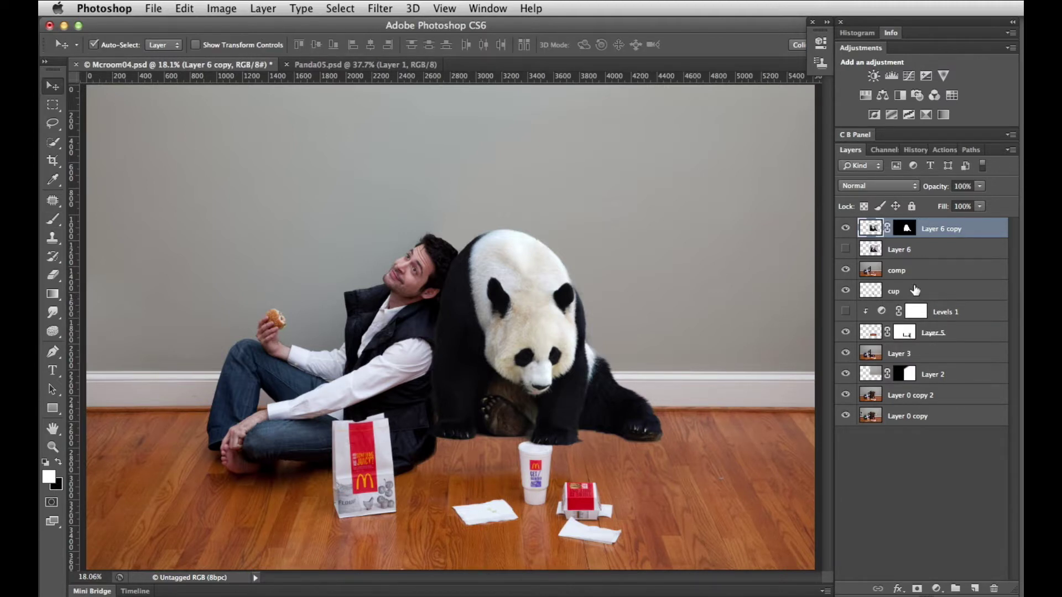
left_click_drag(876, 292, 872, 213)
left_click_drag(881, 292, 873, 226)
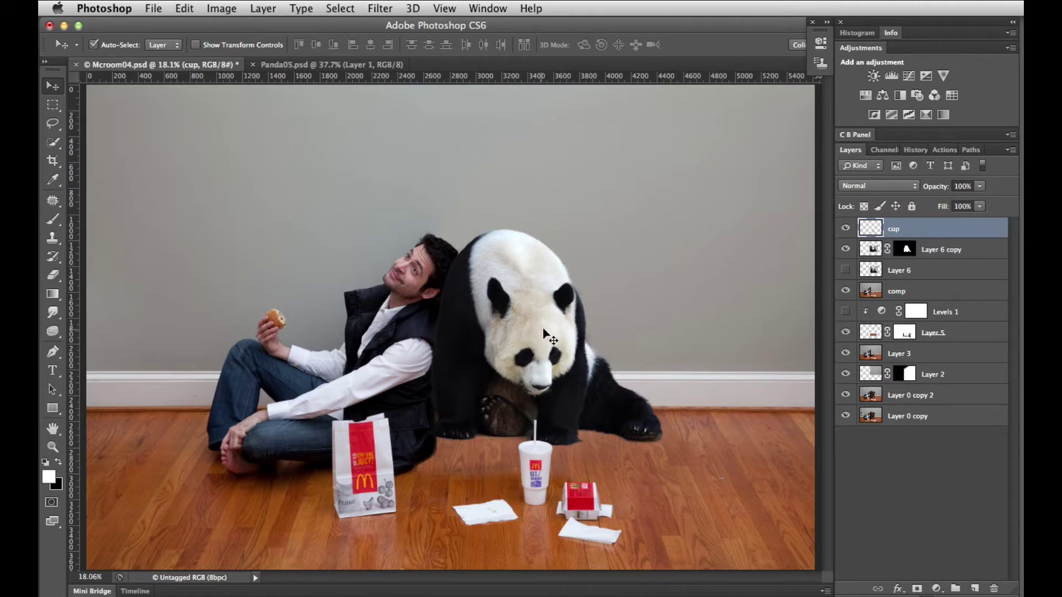
- Nudge the masked panda layer down until its mouth meets the straw of the cup
left_click(871, 249)
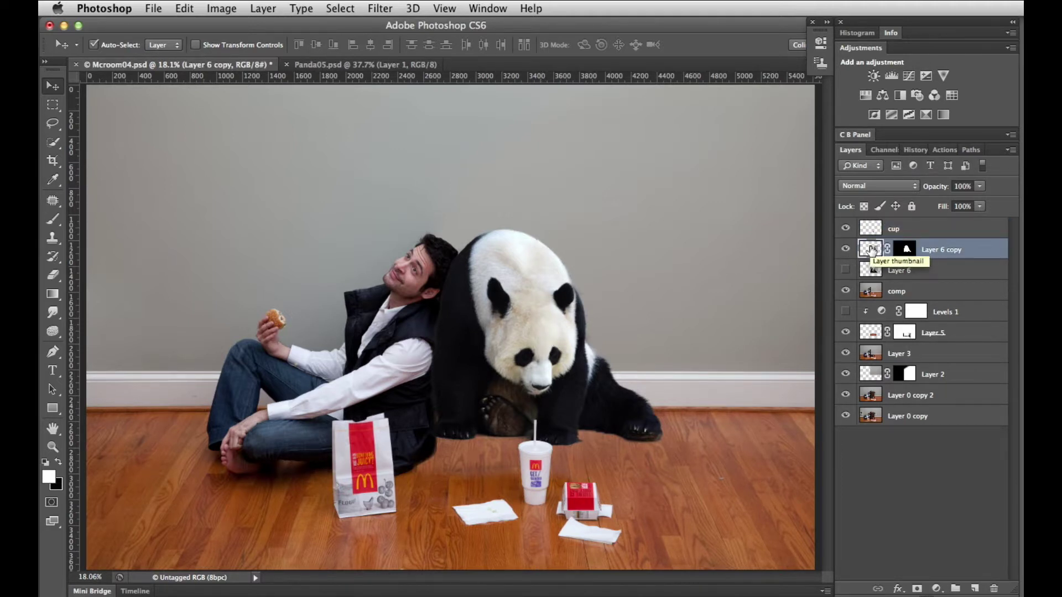
key("ctrl+z")
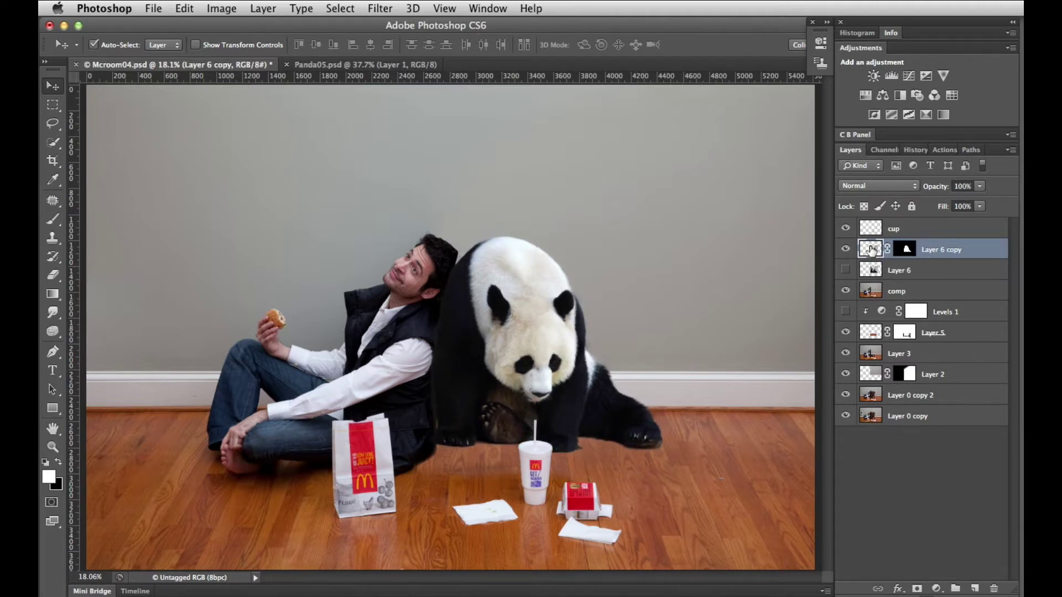
key("ctrl+z")
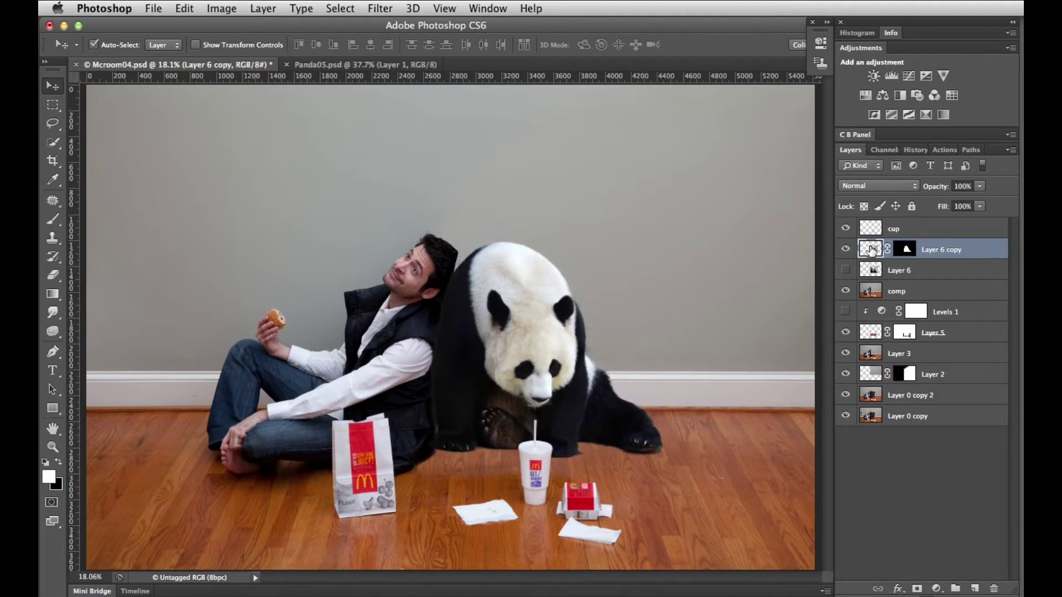
key("ctrl+z")
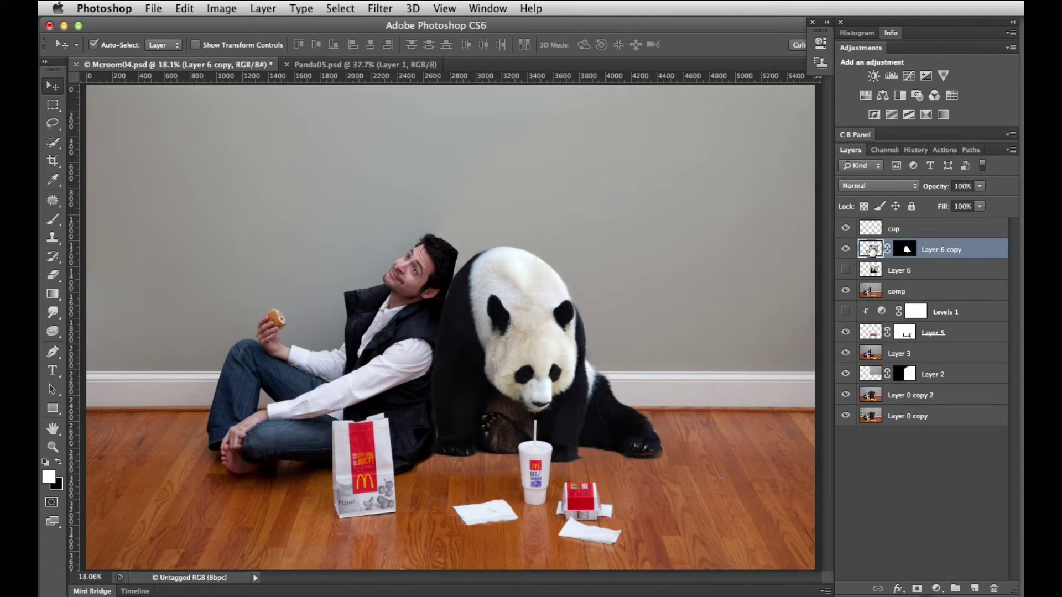
key("ctrl+z")
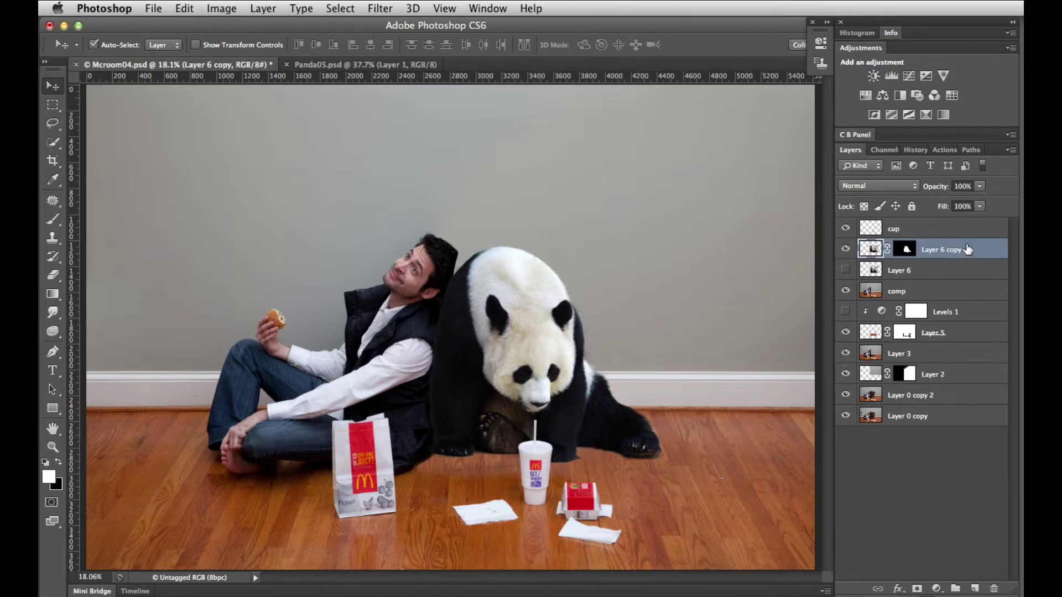
- Add a new layer above the cup layer and stamp all visible layers into it
left_click(940, 228)
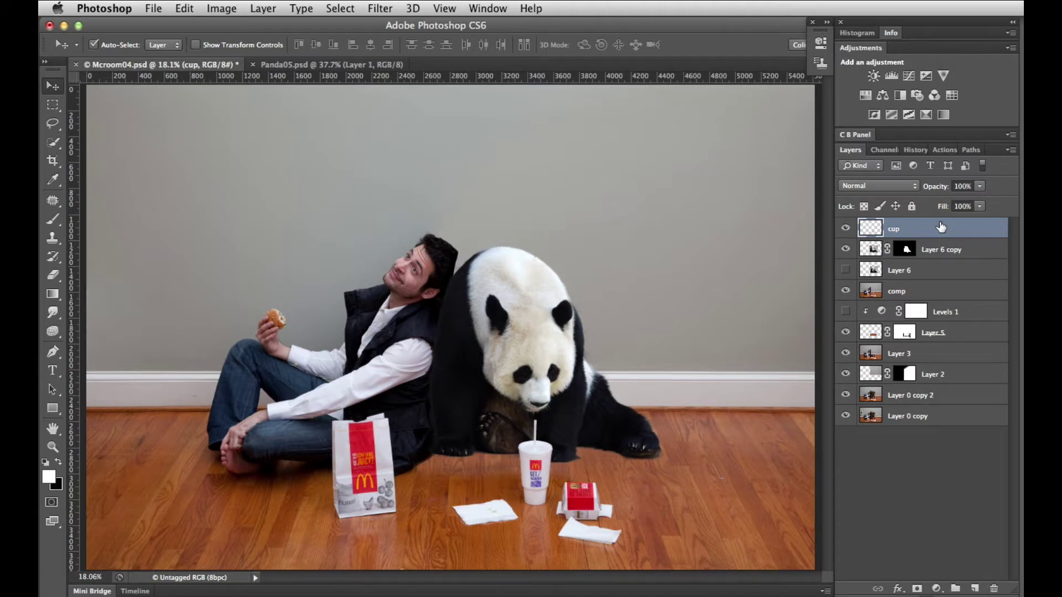
key("super+alt+shift+n")
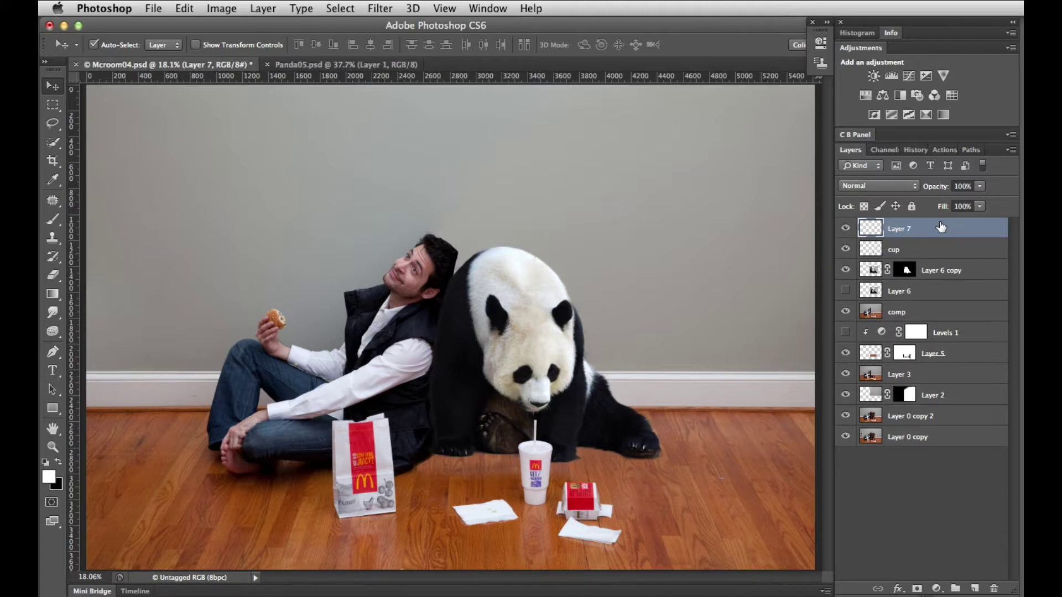
key("super+alt+shift+e")
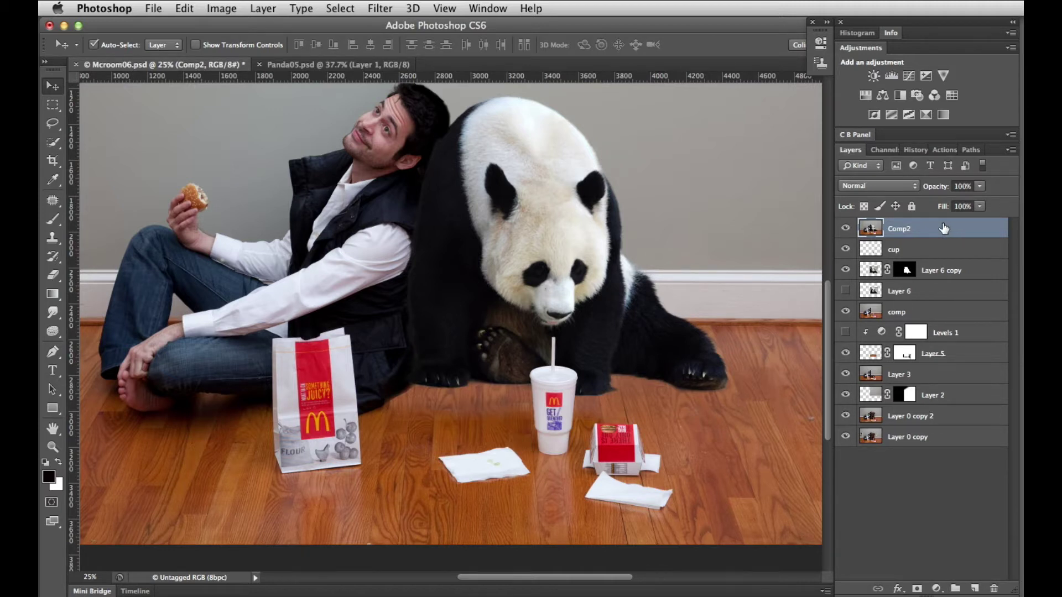
- Add an empty layer above Comp2 and sample the dark floor shadow beneath the man's leg as the Brush colour
left_click_drag(940, 228, 975, 591)
left_click(975, 590)
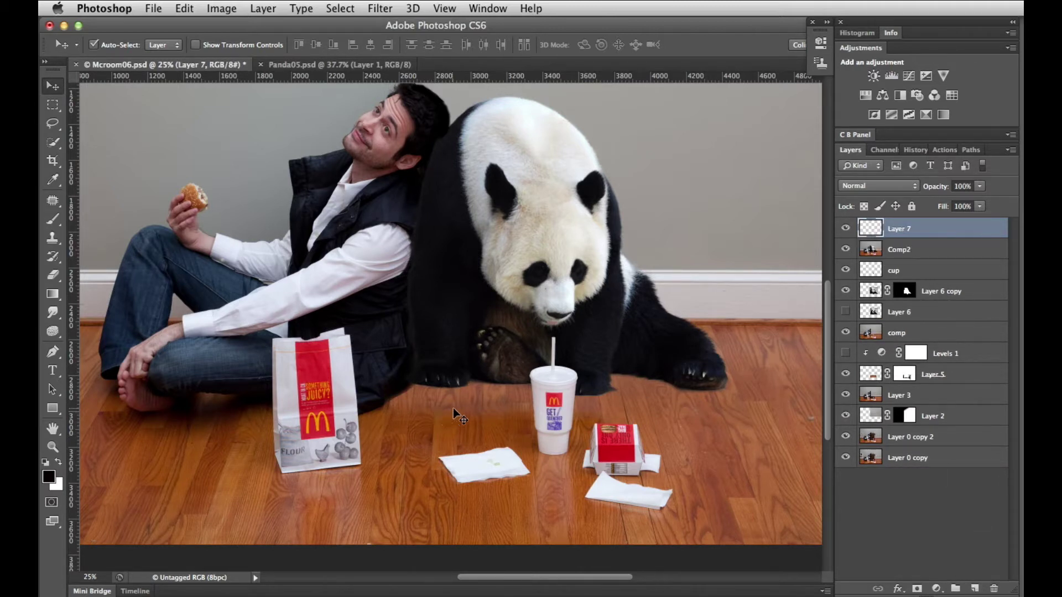
key("b")
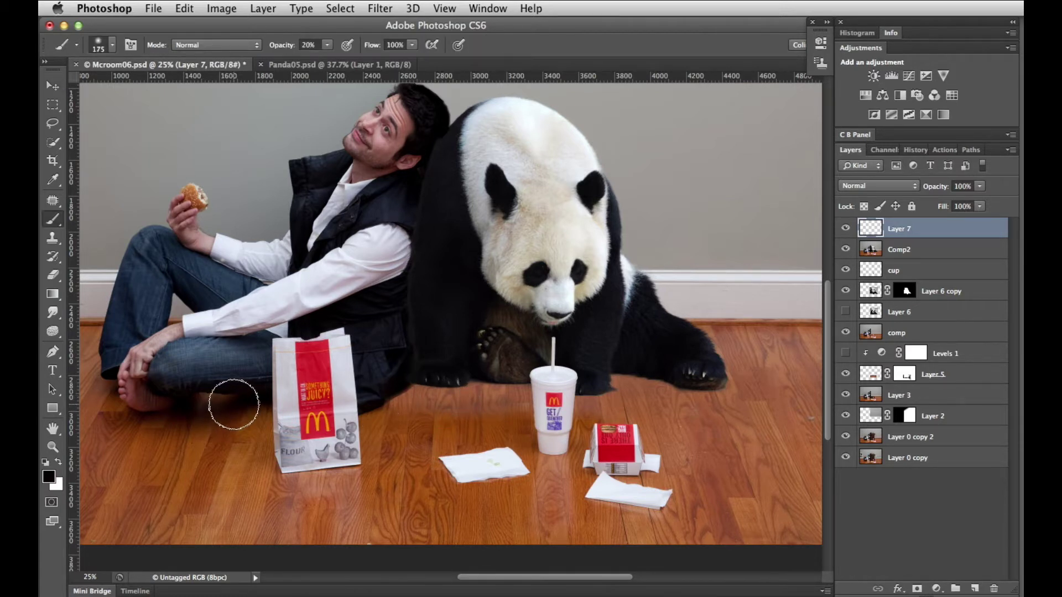
key("alt")
left_click(215, 410, "alt")
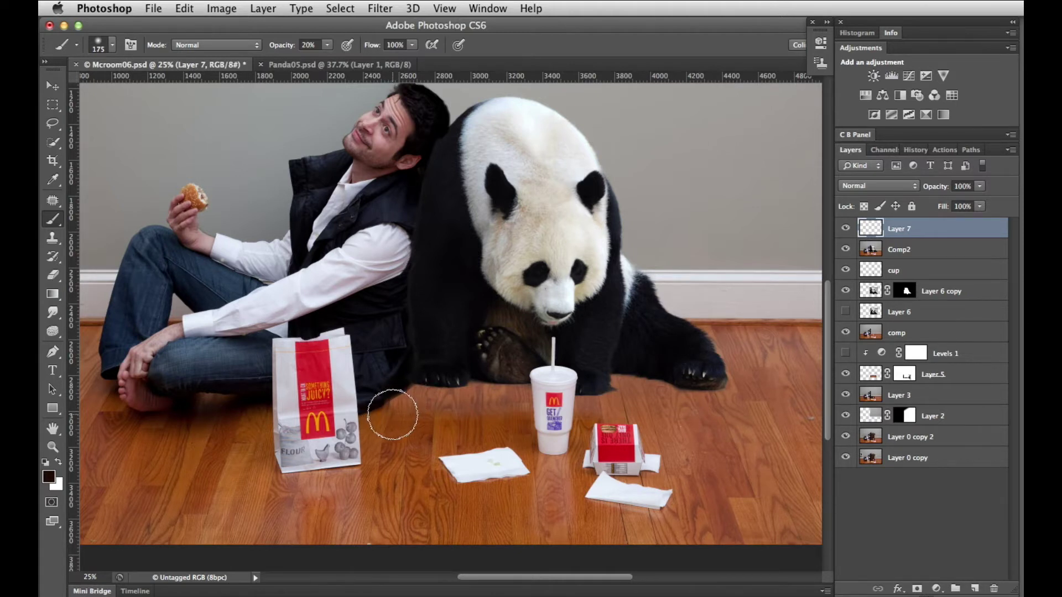
- Paint a soft shadow on the floor beneath the panda, using the Brush at 50% and 20% opacity
key("5")
mouse_move(382, 421)
left_mouse_down()
mouse_move(426, 409)
mouse_move(374, 420)
mouse_move(374, 439)
mouse_move(373, 424)
mouse_move(414, 401)
mouse_move(397, 411)
mouse_move(417, 387)
mouse_move(383, 407)
mouse_move(520, 390)
mouse_move(408, 390)
mouse_move(466, 402)
mouse_move(382, 407)
mouse_move(361, 420)
mouse_move(383, 431)
left_mouse_up()
key("2")
mouse_move(388, 450)
left_mouse_down()
mouse_move(407, 440)
mouse_move(517, 438)
mouse_move(427, 426)
mouse_move(457, 408)
mouse_move(439, 417)
mouse_move(510, 409)
mouse_move(534, 453)
mouse_move(635, 485)
mouse_move(758, 457)
mouse_move(705, 420)
mouse_move(591, 423)
mouse_move(770, 419)
left_mouse_up()
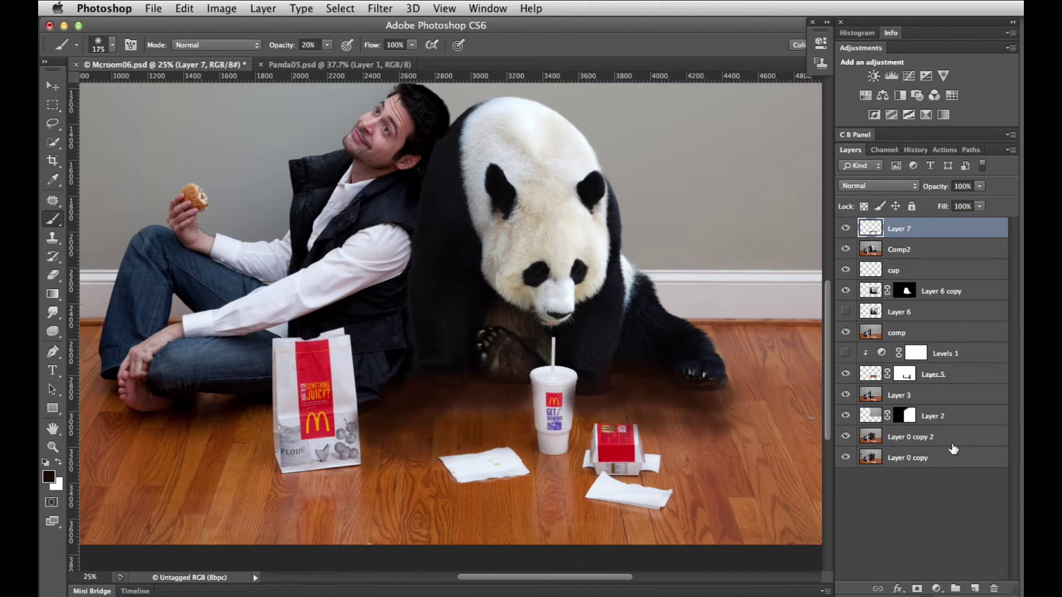
- In the shadow layer's blending options, split the Underlying Layer white Blend If slider to 76 / 211
double_click(939, 229)
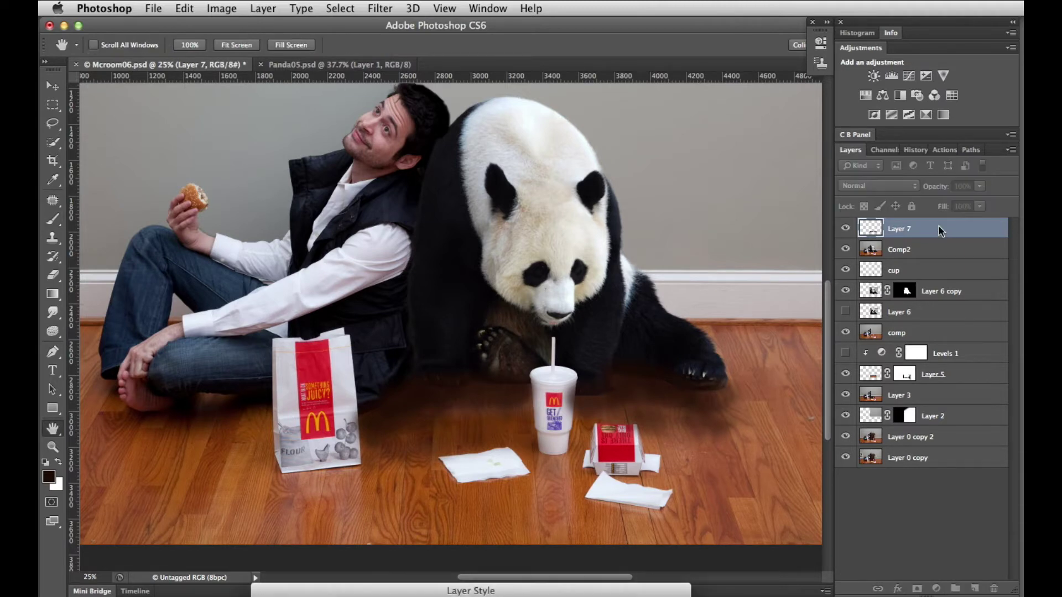
left_click_drag(380, 592, 75, 235)
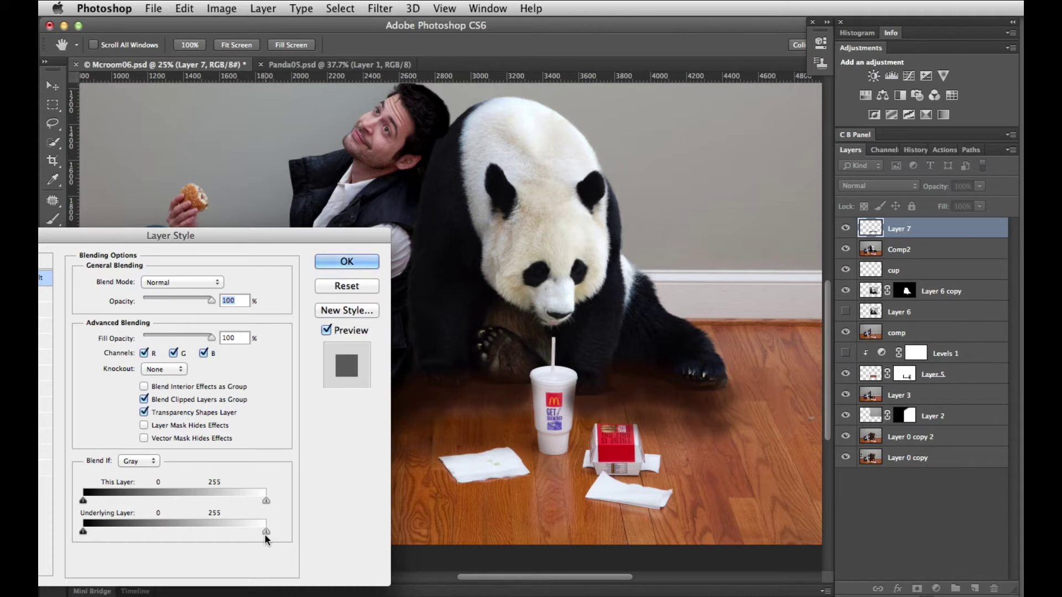
left_click_drag(238, 533, 138, 528)
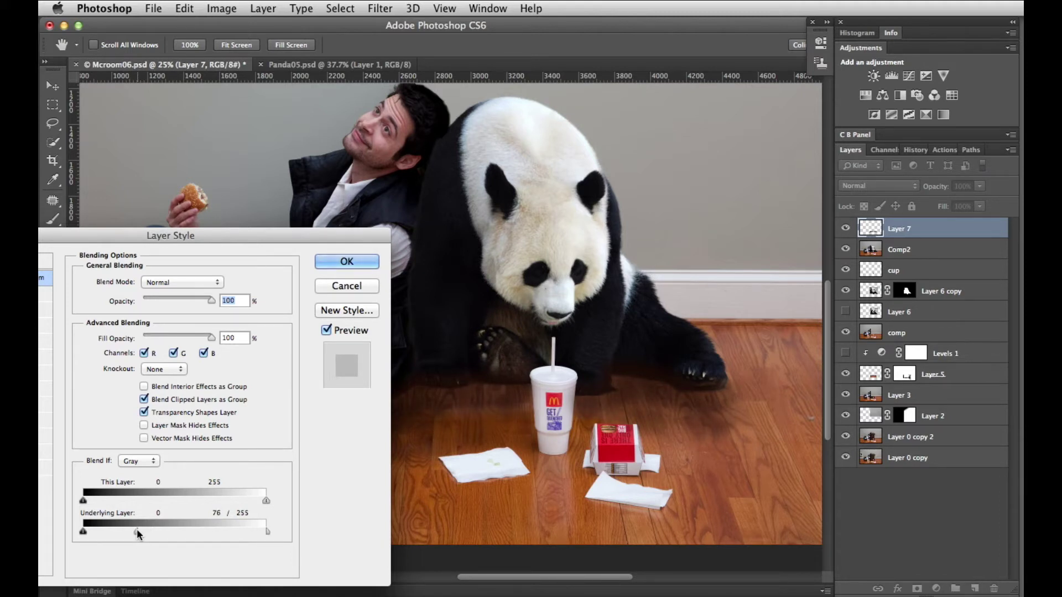
left_click_drag(267, 532, 233, 526)
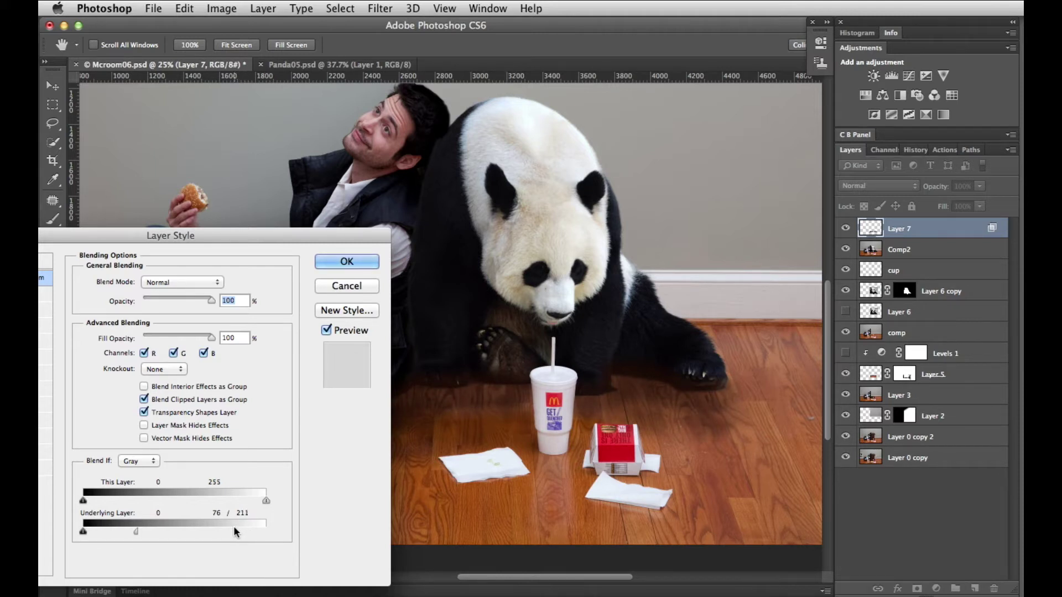
- Compare the shadow blending with the preview off and on, set the Underlying Layer white values to 53 / 211, and accept
left_click(325, 331)
left_click(327, 331)
left_click(326, 331)
left_click(326, 331)
mouse_move(270, 235)
left_mouse_down()
mouse_move(187, 224)
mouse_move(252, 231)
left_mouse_up()
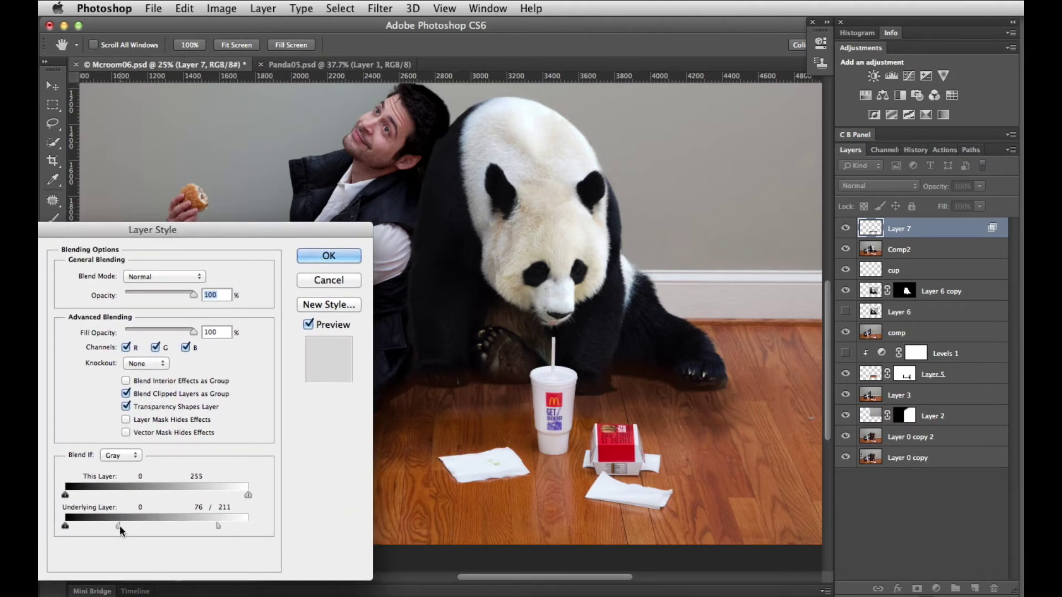
left_click_drag(115, 521, 102, 523)
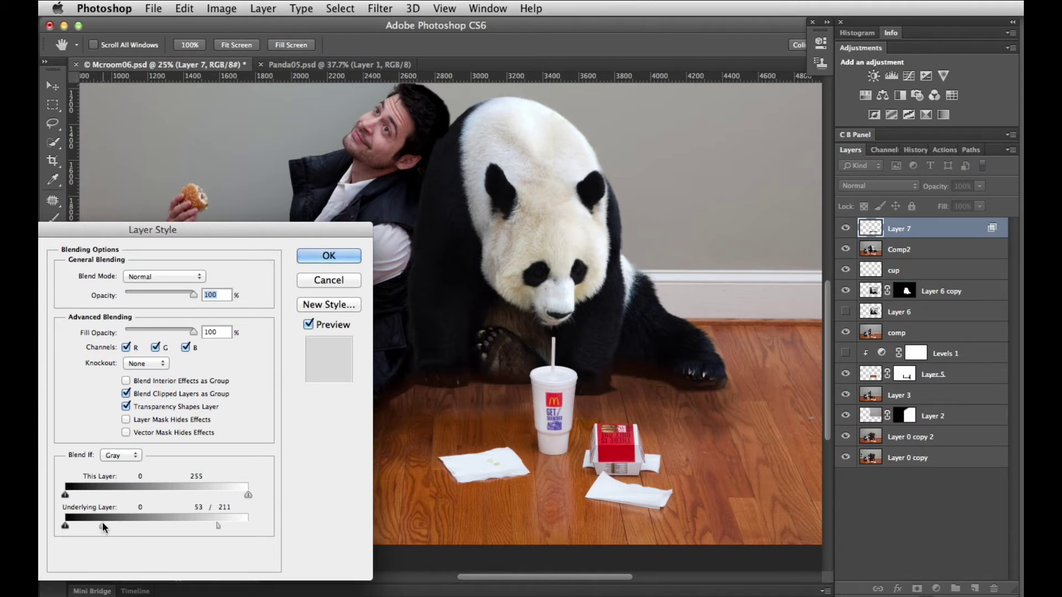
left_click(316, 255)
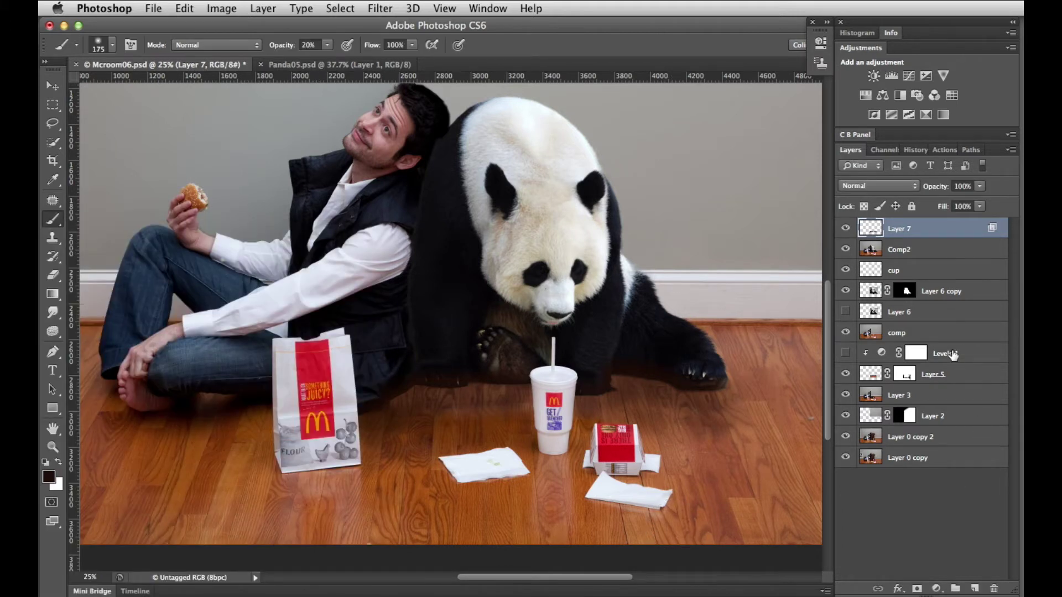
- Compare the floor beneath the panda with the painted shadow layer hidden and shown
left_click(845, 228)
left_click(845, 228)
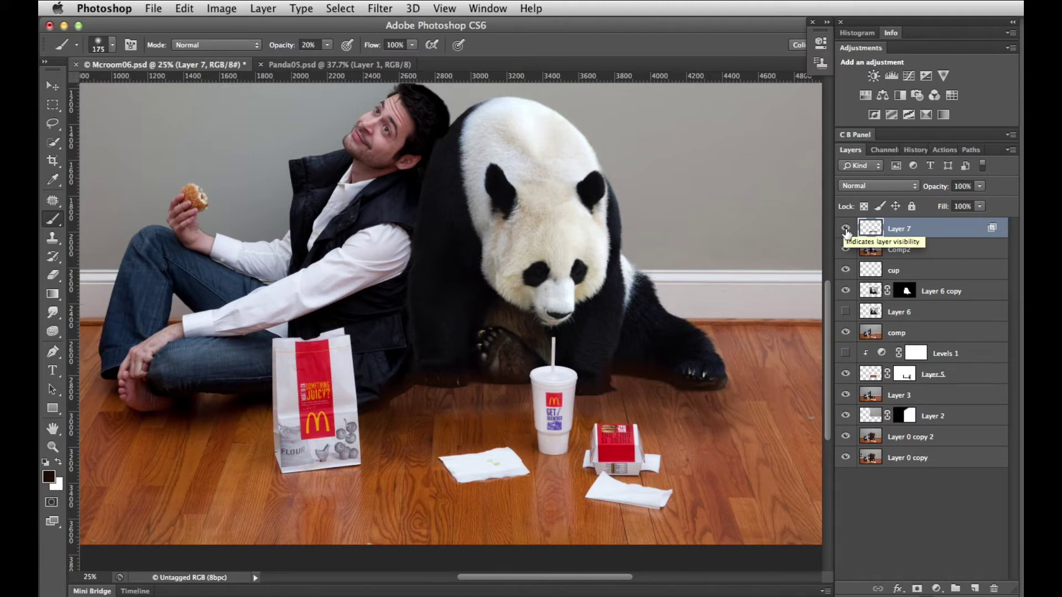
left_click(845, 228)
left_click(845, 229)
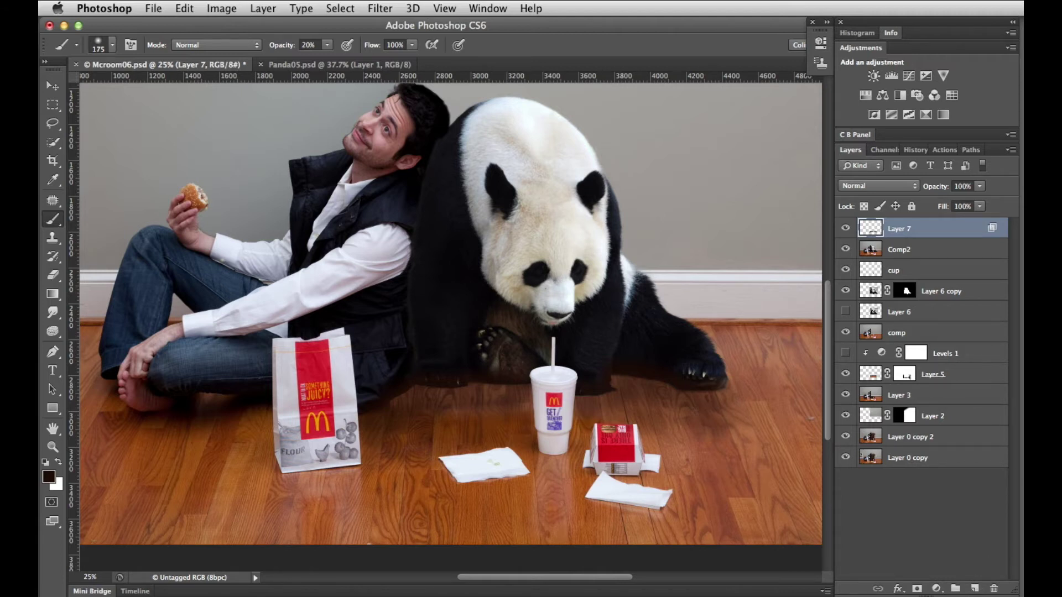
- Duplicate the painted shadow layer and add a layer mask to the copy
key("super+j")
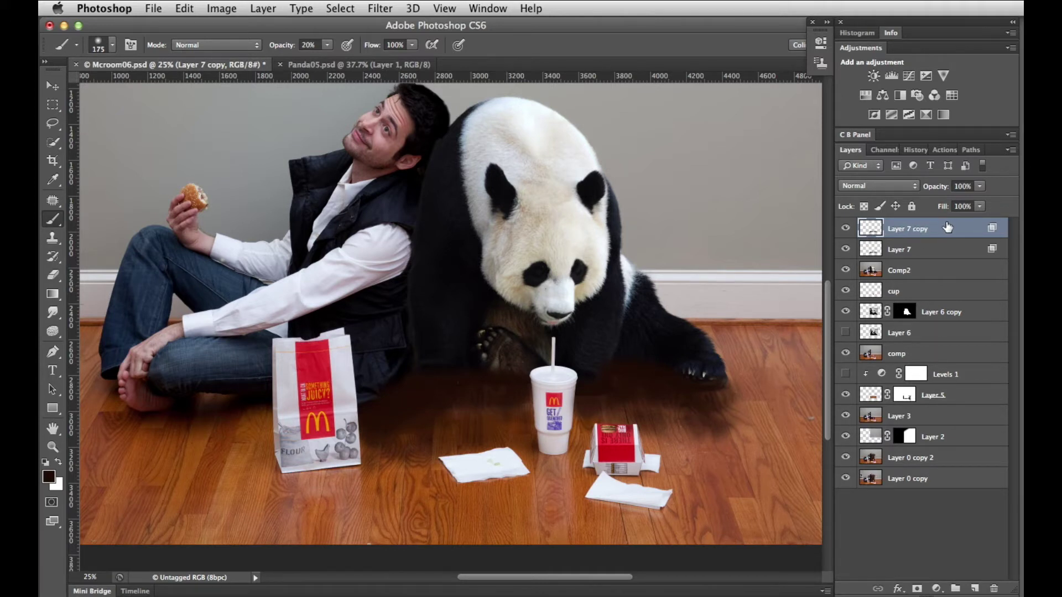
double_click(948, 229)
left_click(288, 259)
left_click(917, 588)
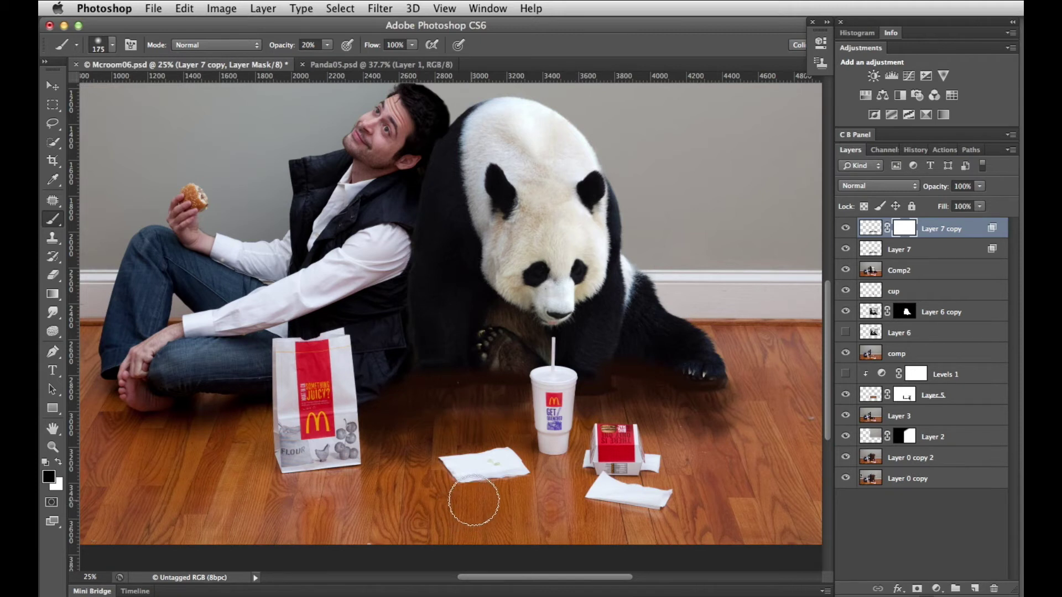
- Fade the front part of the duplicated shadow on its mask with black-to-transparent gradients at 40% opacity, and compare the result with Comp2 alone
key("g")
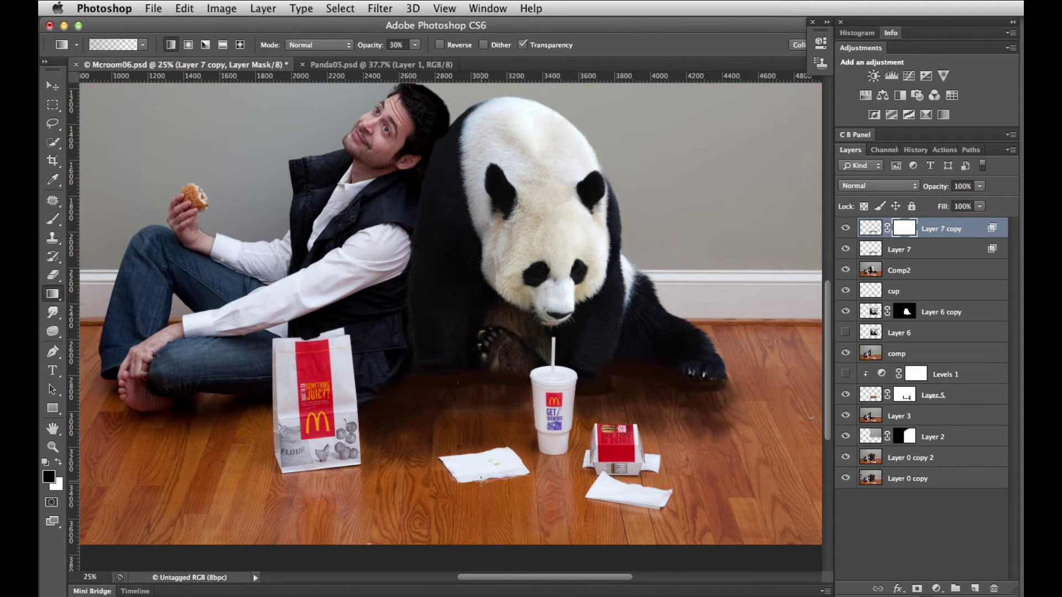
key("4")
left_click_drag(479, 496, 476, 390)
left_click_drag(480, 476, 479, 424)
left_click_drag(467, 464, 461, 402)
left_click_drag(403, 485, 387, 404)
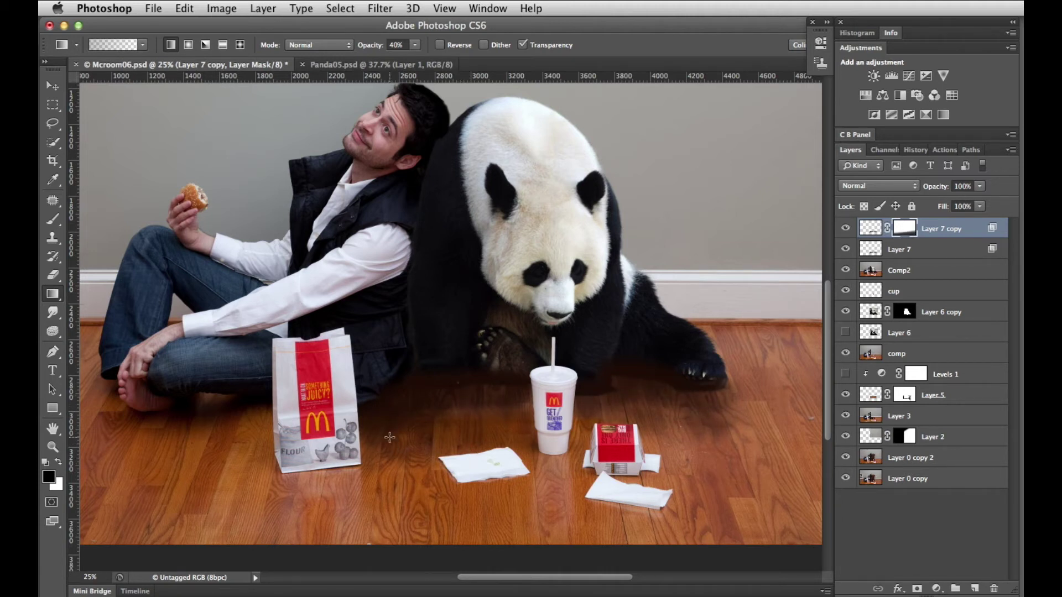
left_click_drag(696, 422, 699, 425)
left_click(846, 270, "alt")
left_click(845, 270, "alt")
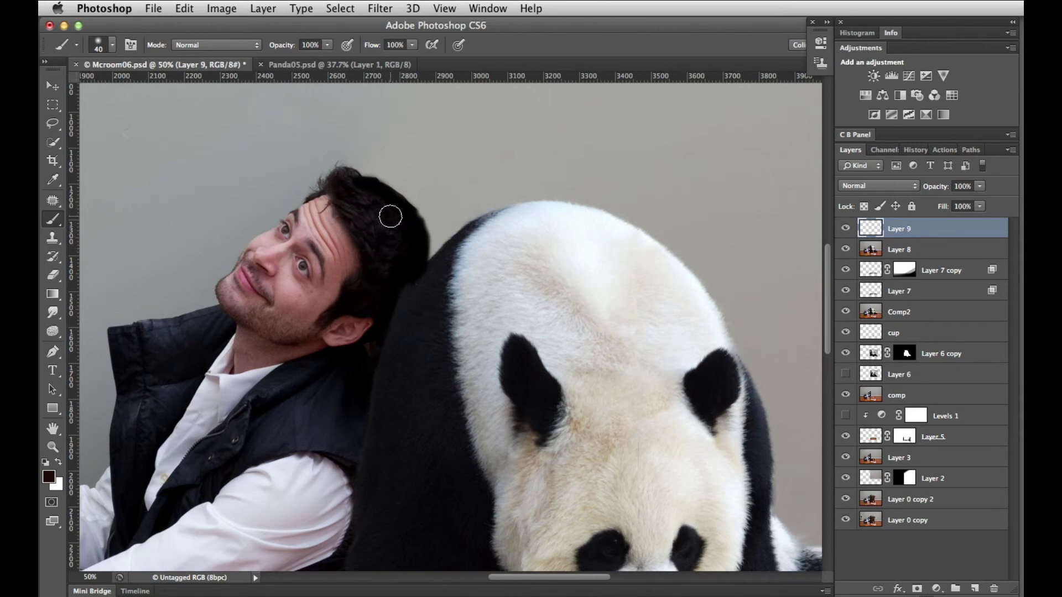
- Choose the custom 68 px hair brush at the end of the brush presets
left_click(113, 49)
left_click_drag(204, 162, 207, 228)
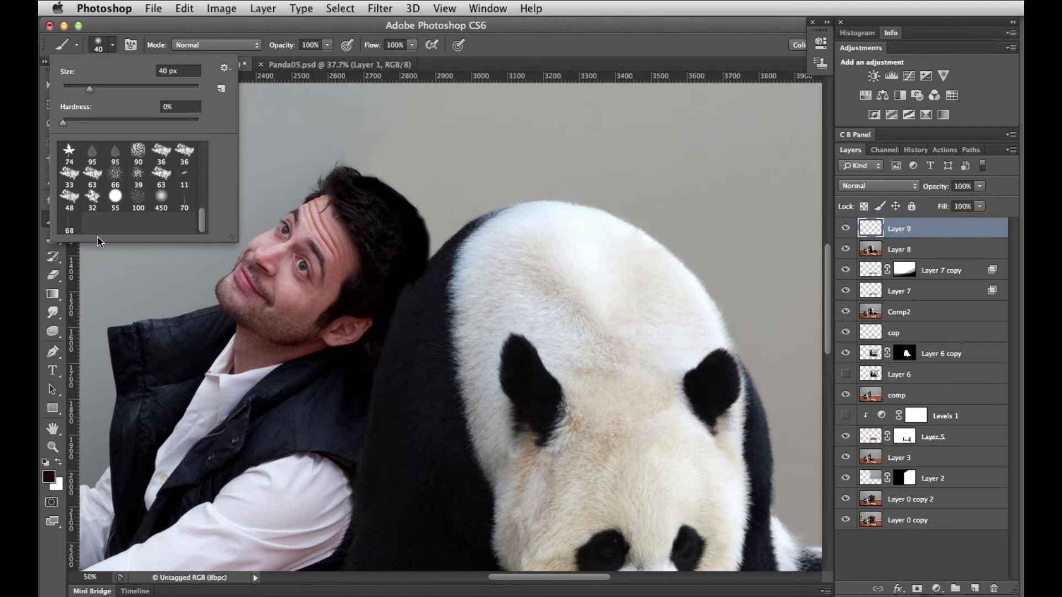
left_click(77, 233)
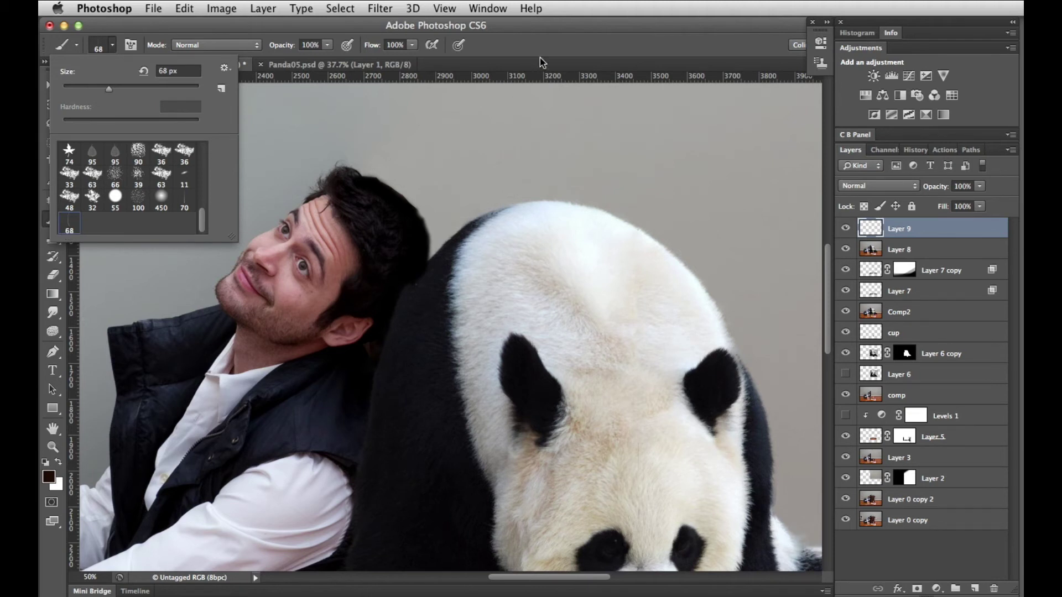
left_click(520, 45)
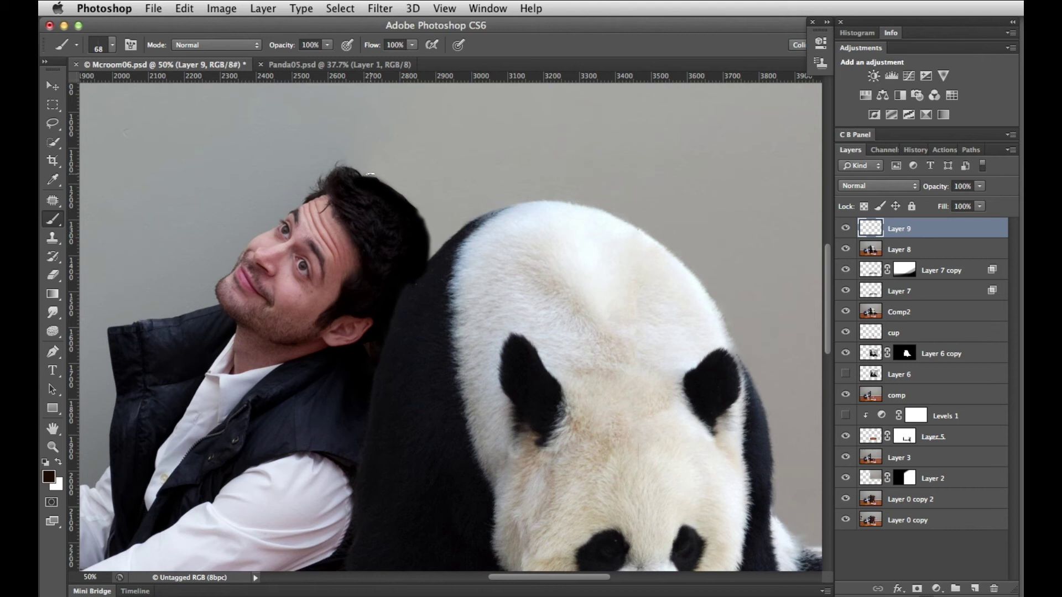
- Try painting hair strands around the back of the man's head at 68 px, and delete the painted layer
mouse_move(374, 177)
left_mouse_down()
mouse_move(424, 218)
mouse_move(432, 252)
mouse_move(420, 206)
mouse_move(354, 173)
mouse_move(364, 178)
left_mouse_up()
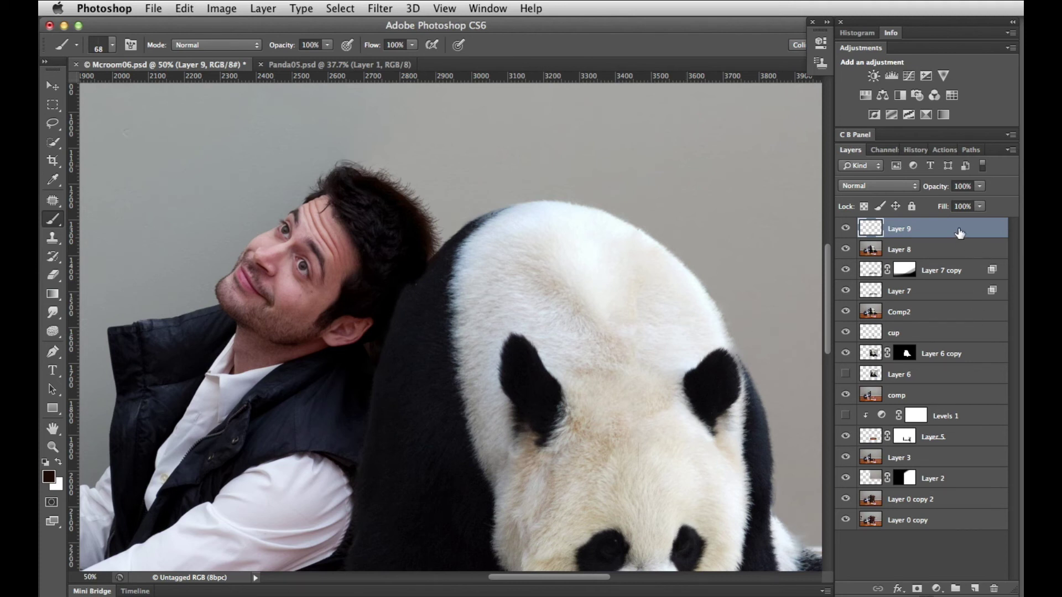
key("Delete")
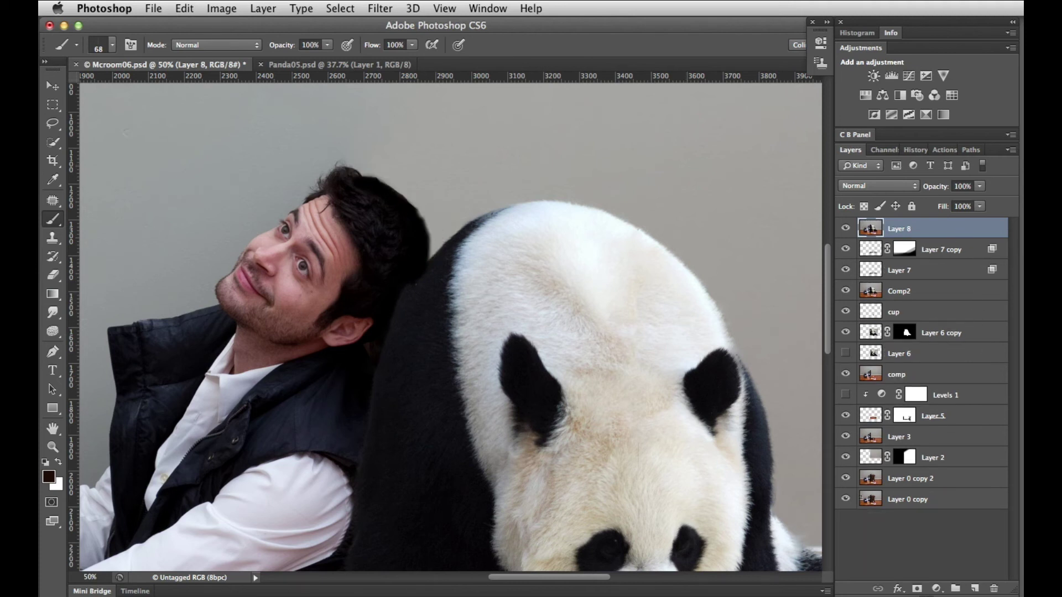
- Add a new layer, reduce the hair brush to 45 px, and paint fine strands along the back edge of the man's hair
left_click(974, 588)
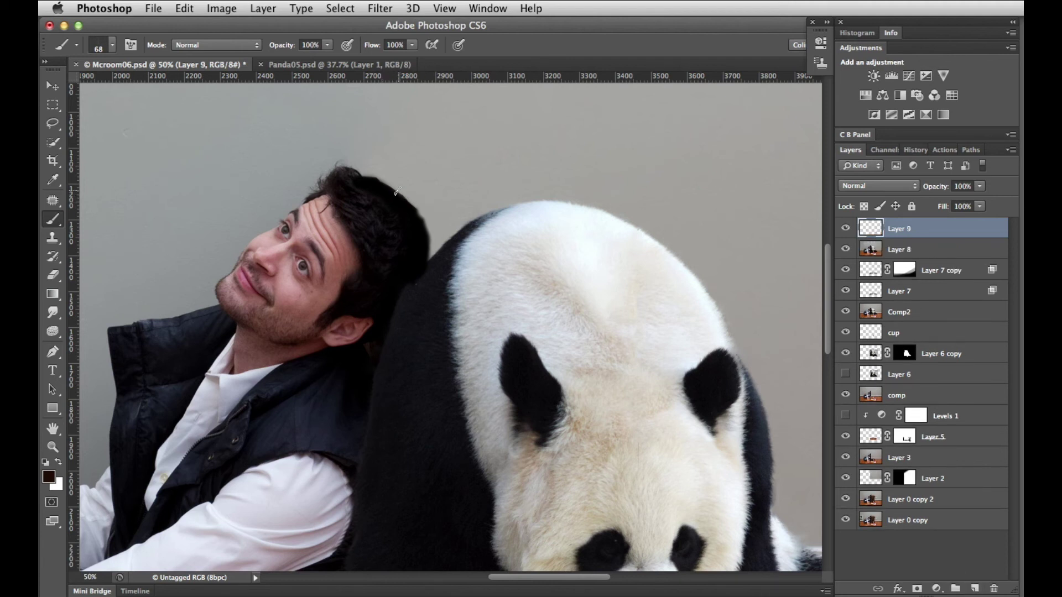
key("bracketleft")
key("bracketleft")
key("bracketleft")
mouse_move(356, 174)
left_mouse_down()
mouse_move(402, 195)
mouse_move(386, 186)
mouse_move(429, 236)
mouse_move(425, 222)
mouse_move(429, 260)
left_mouse_up()
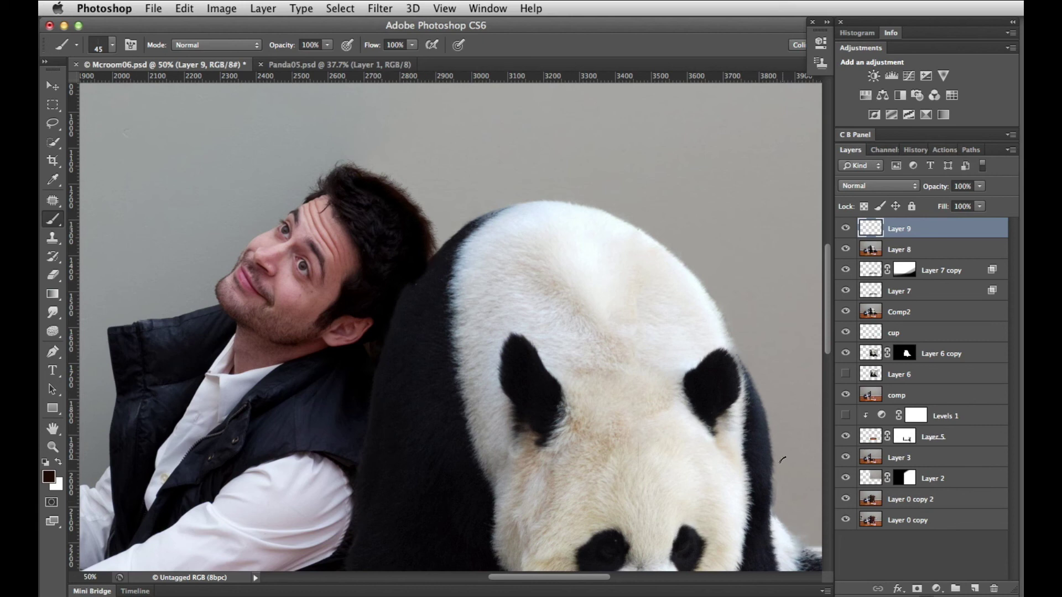
left_click(544, 458, "alt")
left_click(544, 458, "alt")
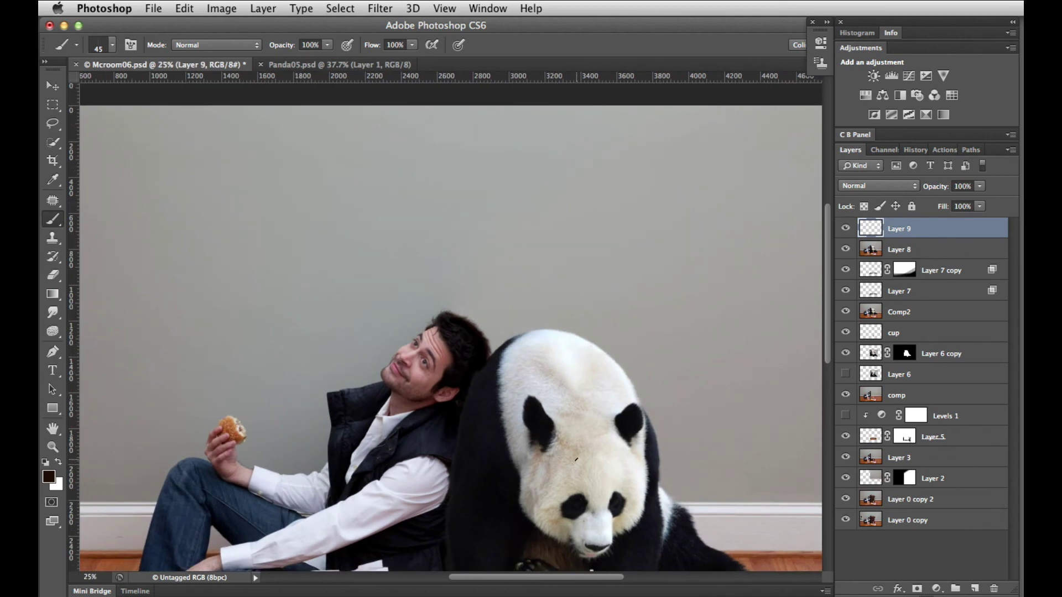